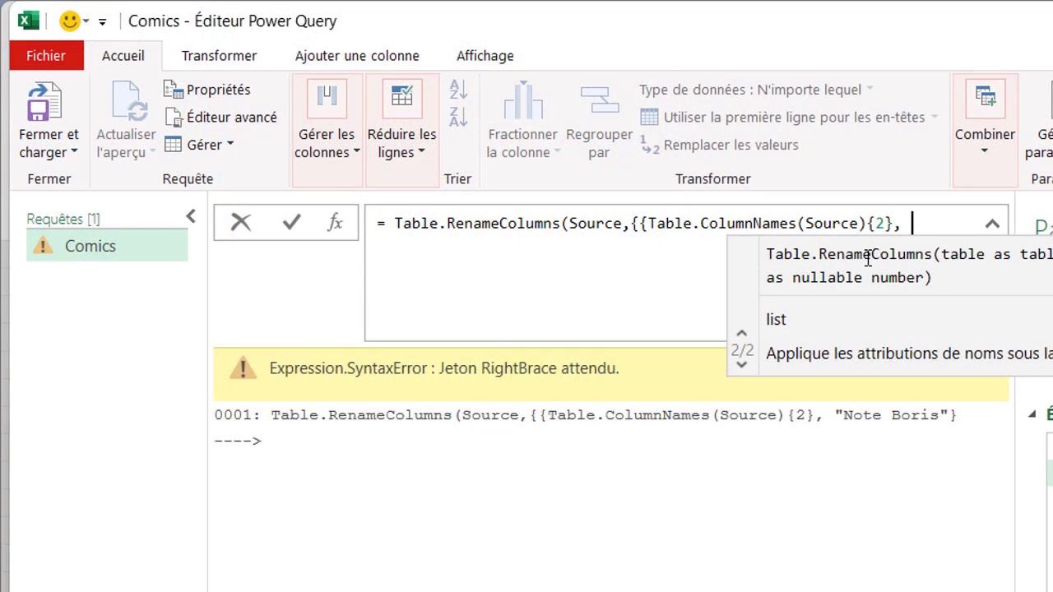
Step: Finish and commit the Table.RenameColumns step that renames the third column by position
text("Note B)
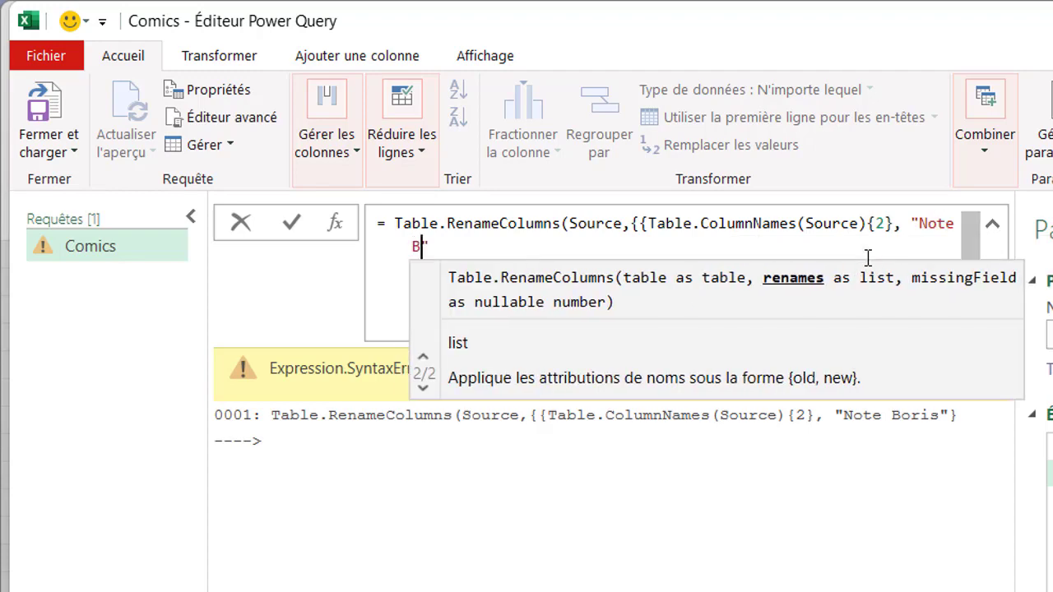
text())
key(Return)
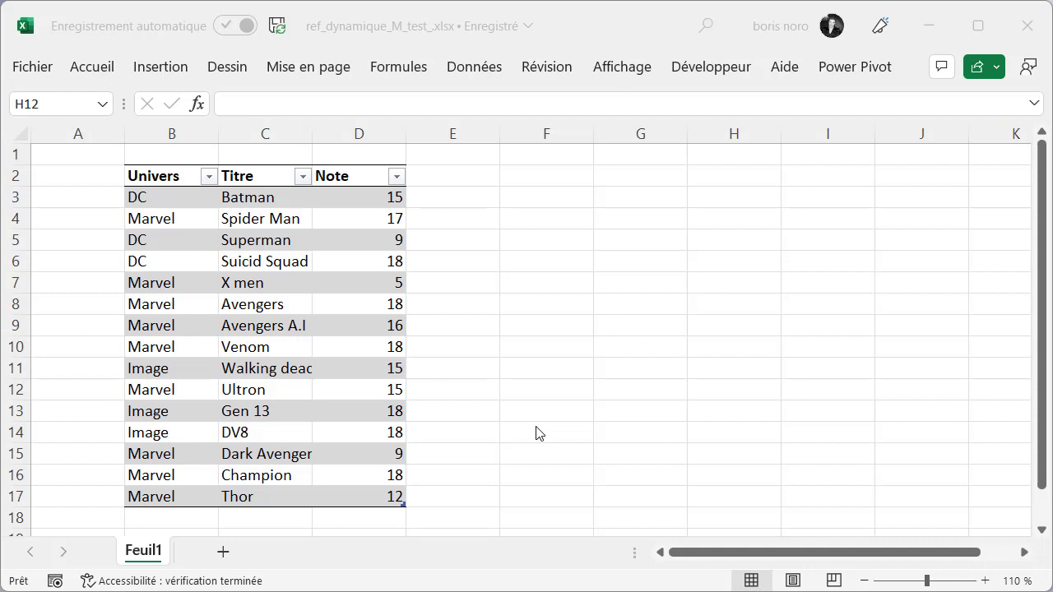
Step: Create a Comics query from the comics table via Données > À partir de Tableau ou d'une Plage
click(292, 244)
click(419, 68)
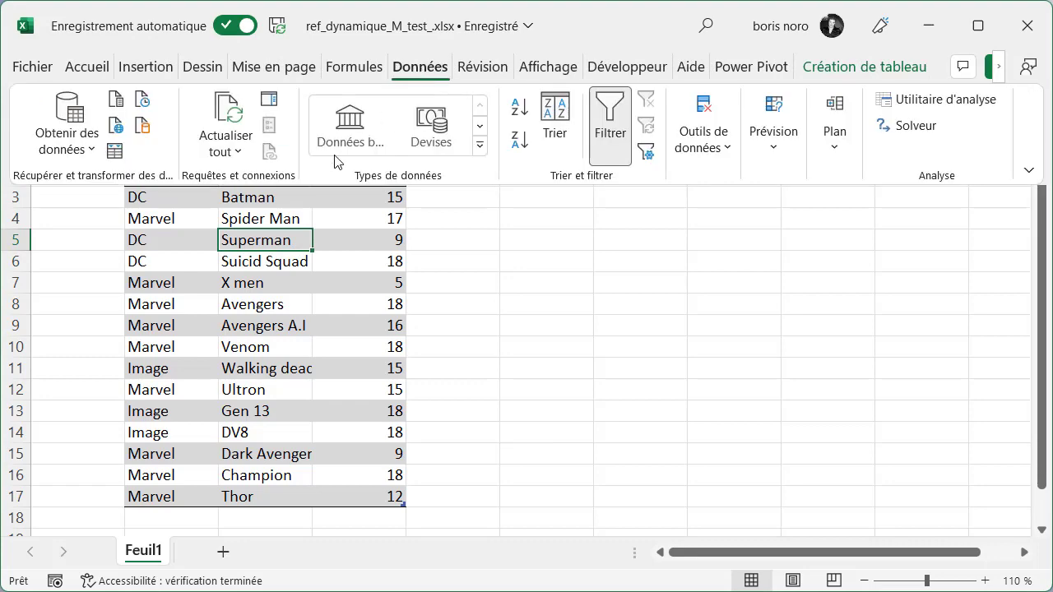
click(116, 153)
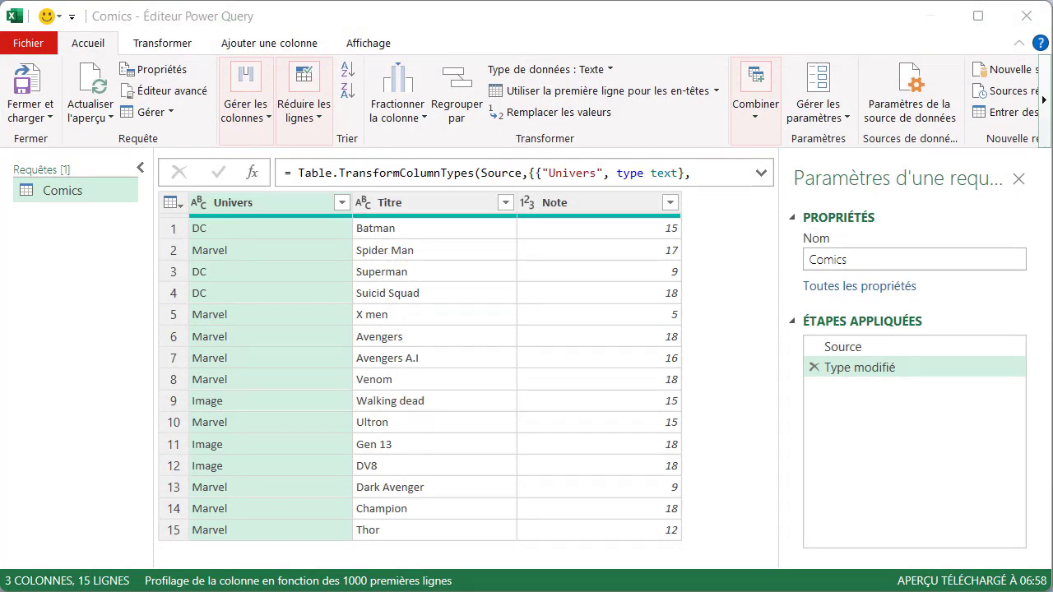
Step: Filter the Univers column to keep only the Image rows
click(340, 202)
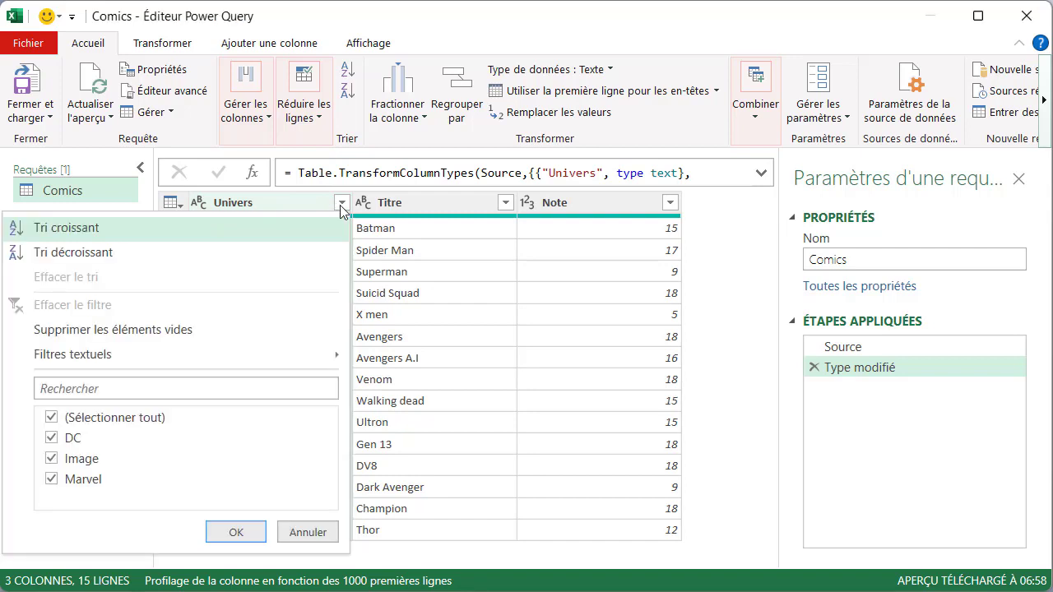
click(52, 417)
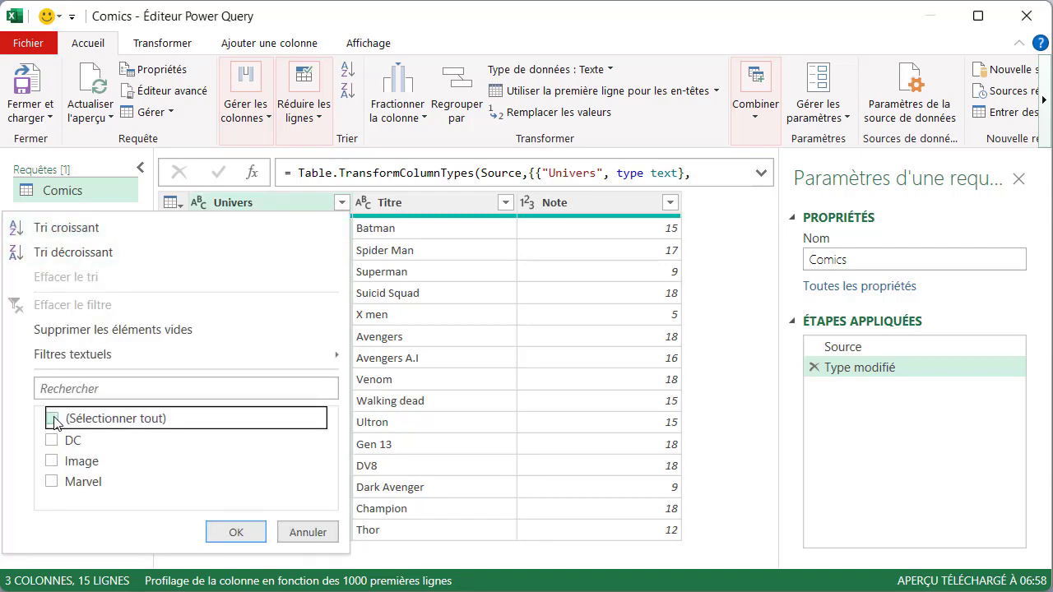
click(52, 461)
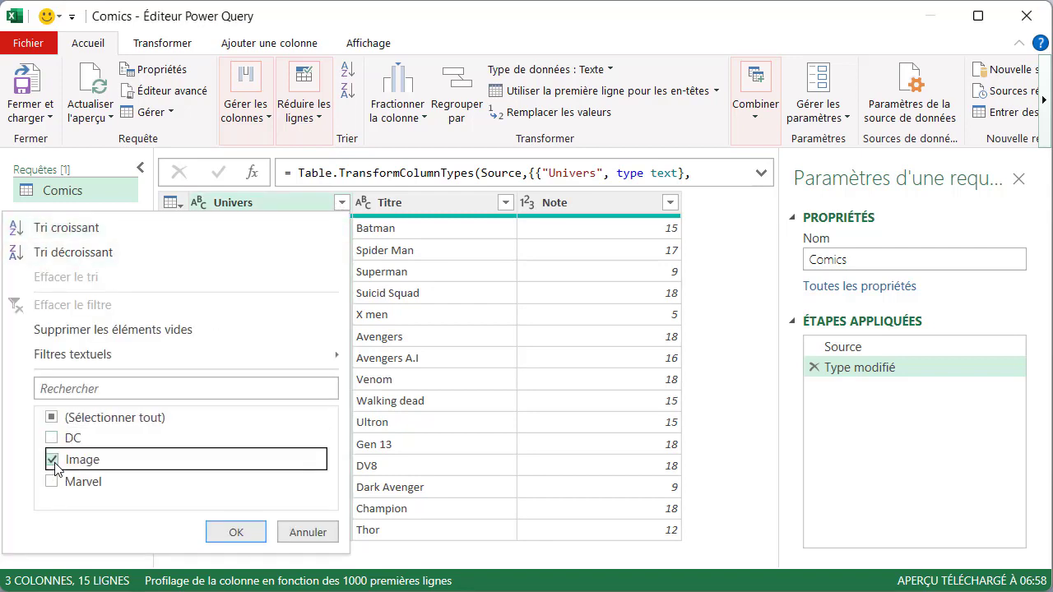
click(235, 533)
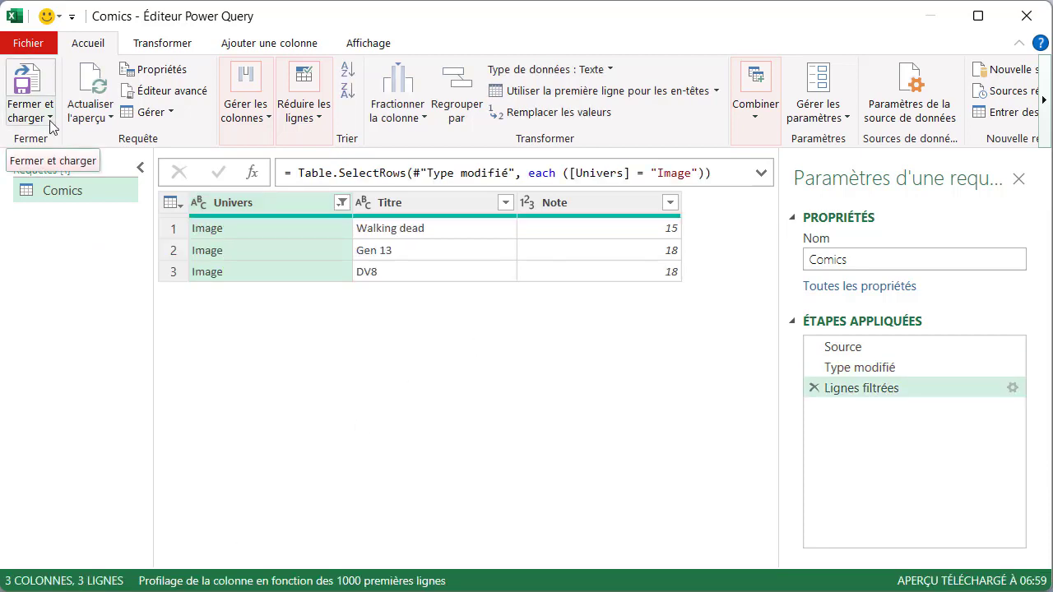
Step: Close and load the filtered query into a new Comics sheet, then return to Feuil1
click(49, 120)
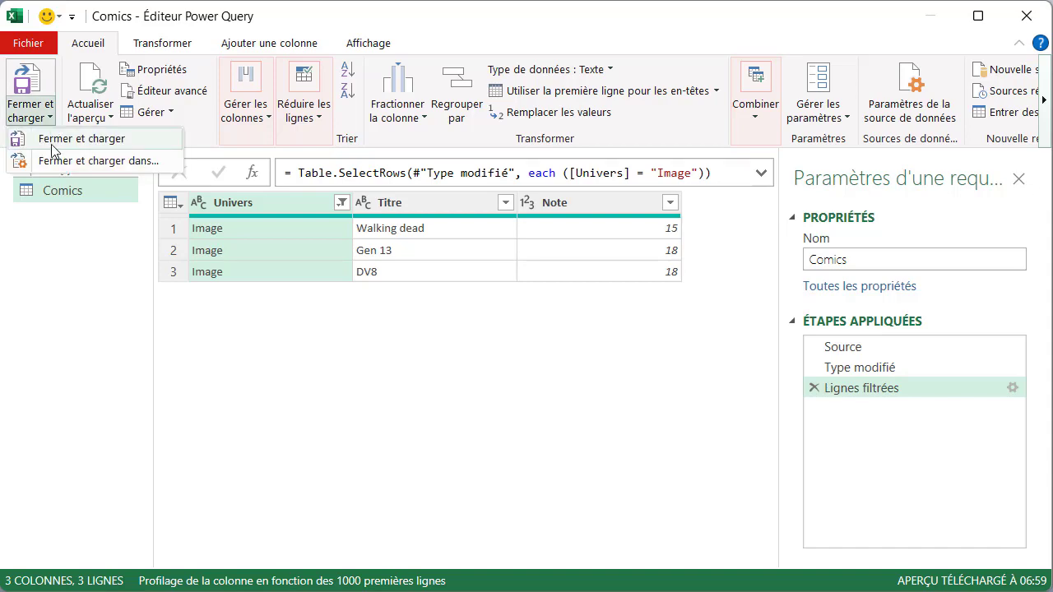
click(54, 141)
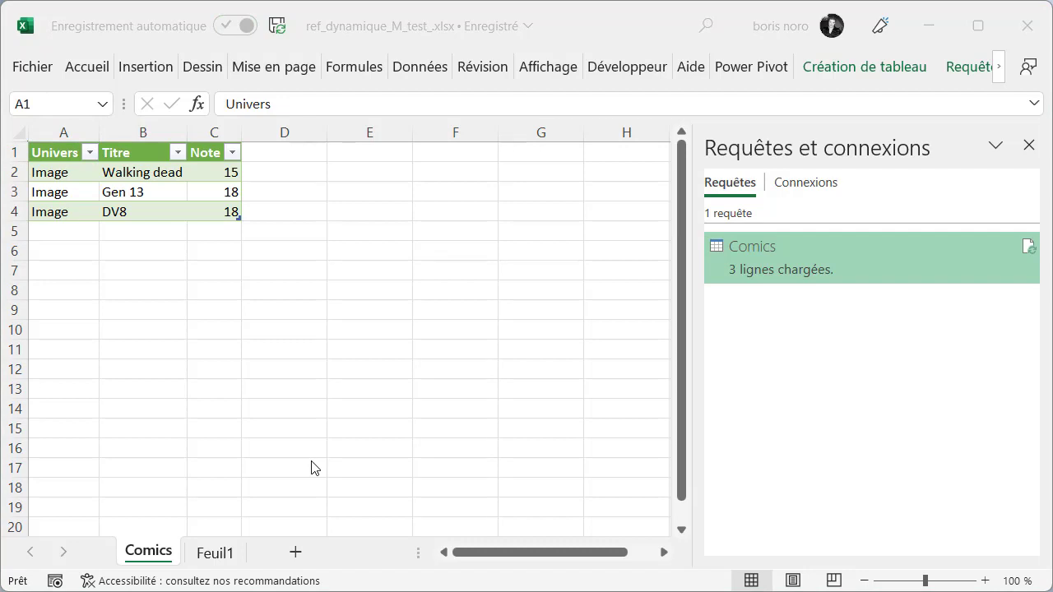
click(213, 555)
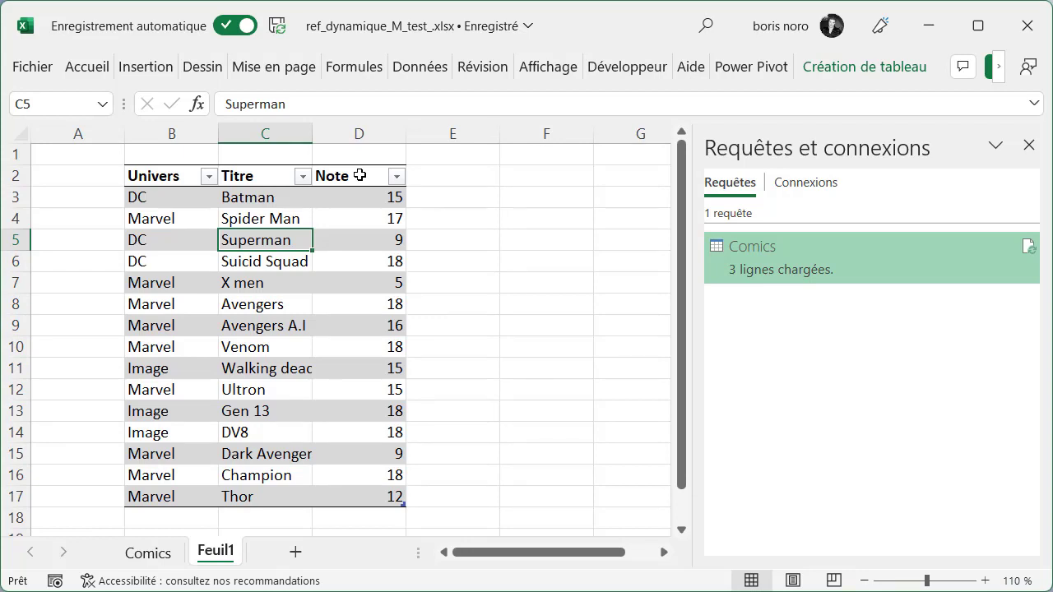
Step: Append a first name to the Note header in D2
click(359, 175)
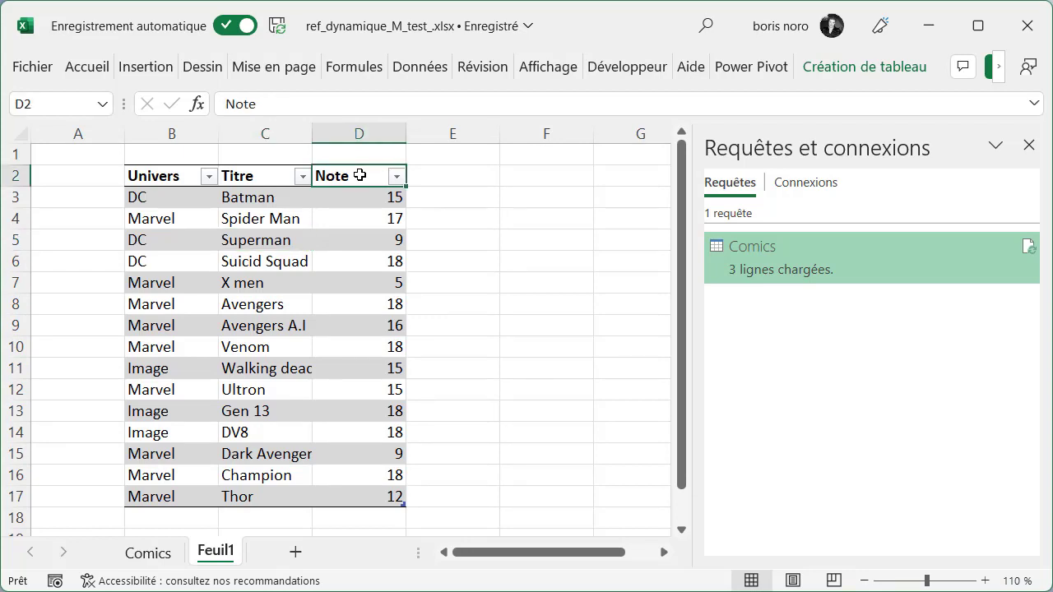
click(356, 104)
text(Boris)
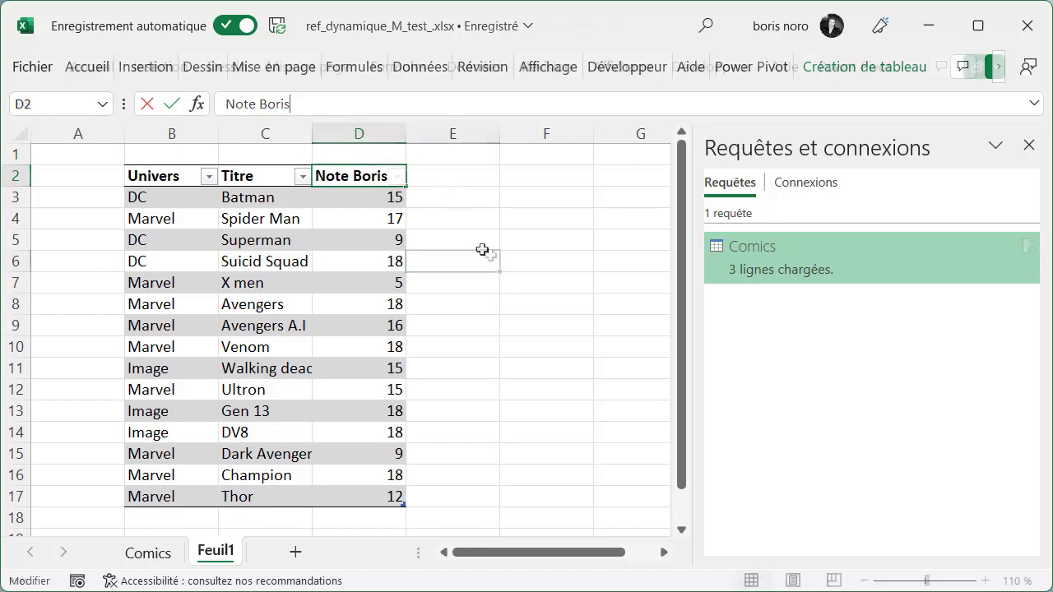
click(482, 260)
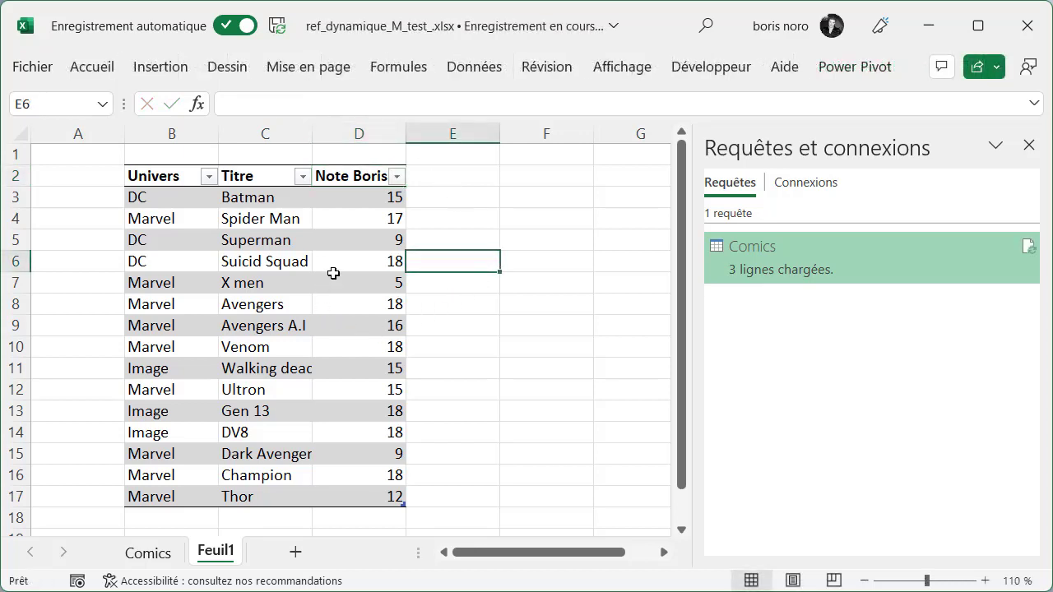
Step: Change Spider Man's score in D4 from 17 to 15, then view the Comics sheet
click(351, 221)
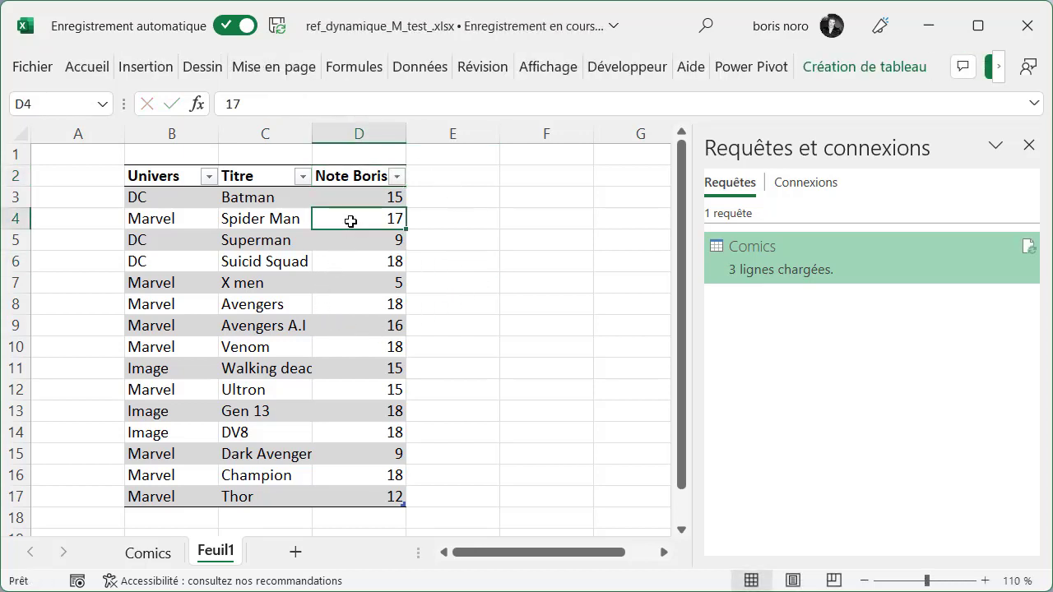
key(F2)
key(BackSpace)
text(5)
click(526, 261)
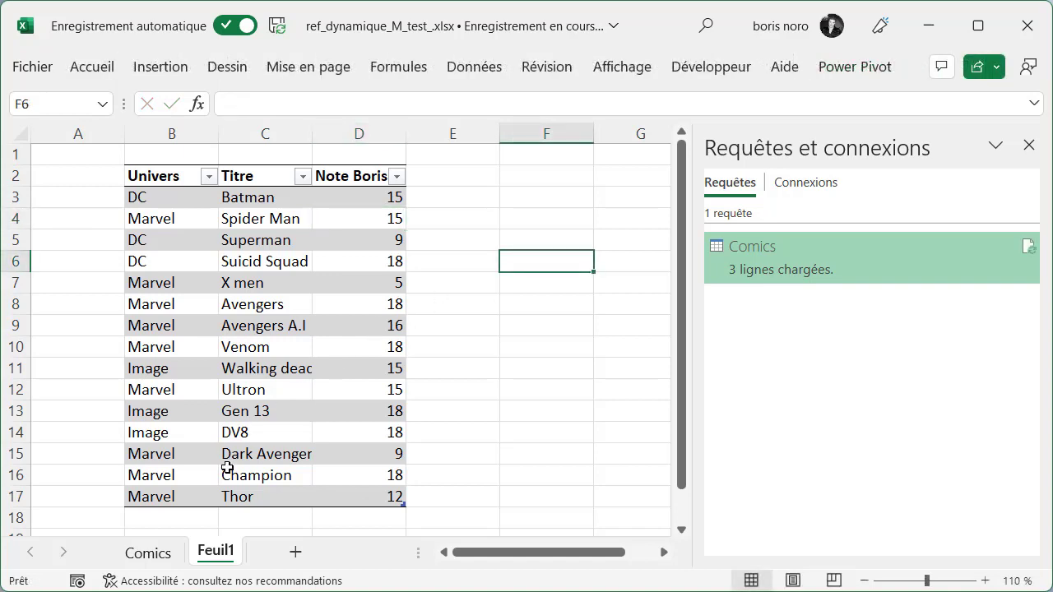
click(158, 559)
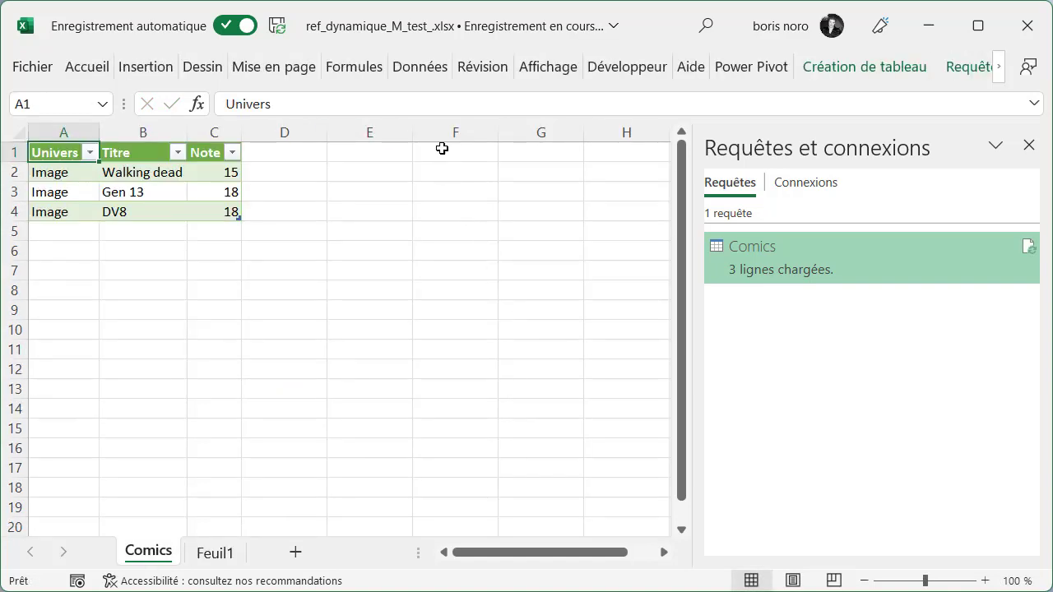
Step: Refresh all queries, dismiss the missing-column Expression.Error, and select column D on Feuil1
click(423, 71)
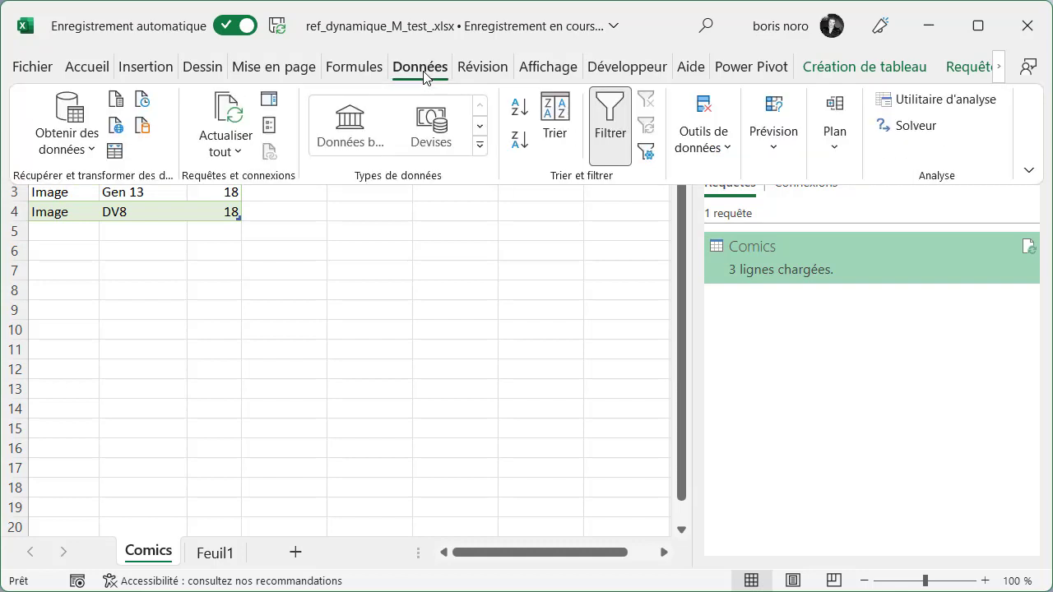
click(231, 125)
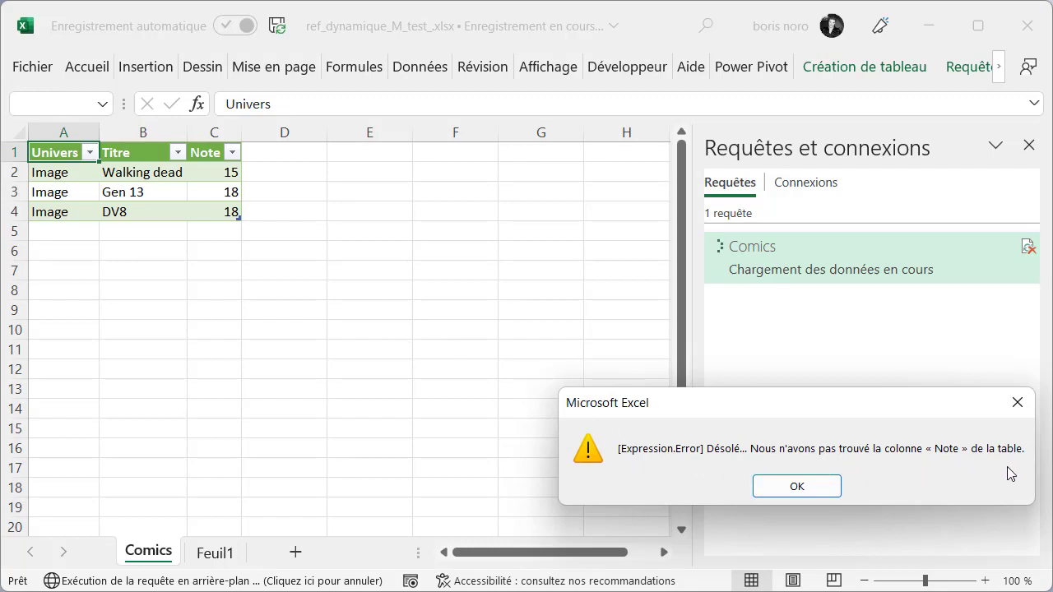
click(1018, 406)
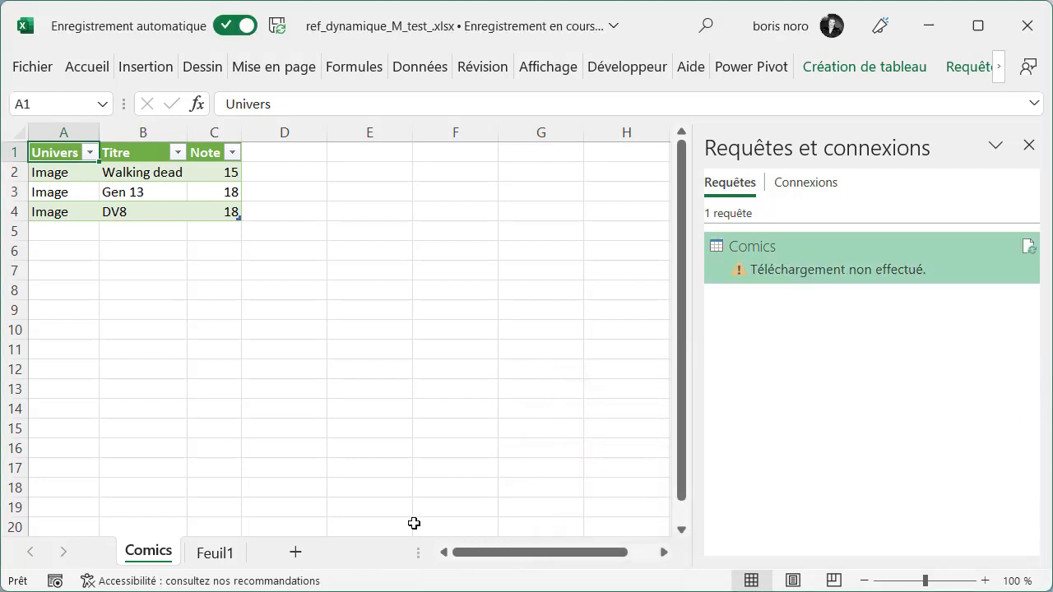
click(217, 556)
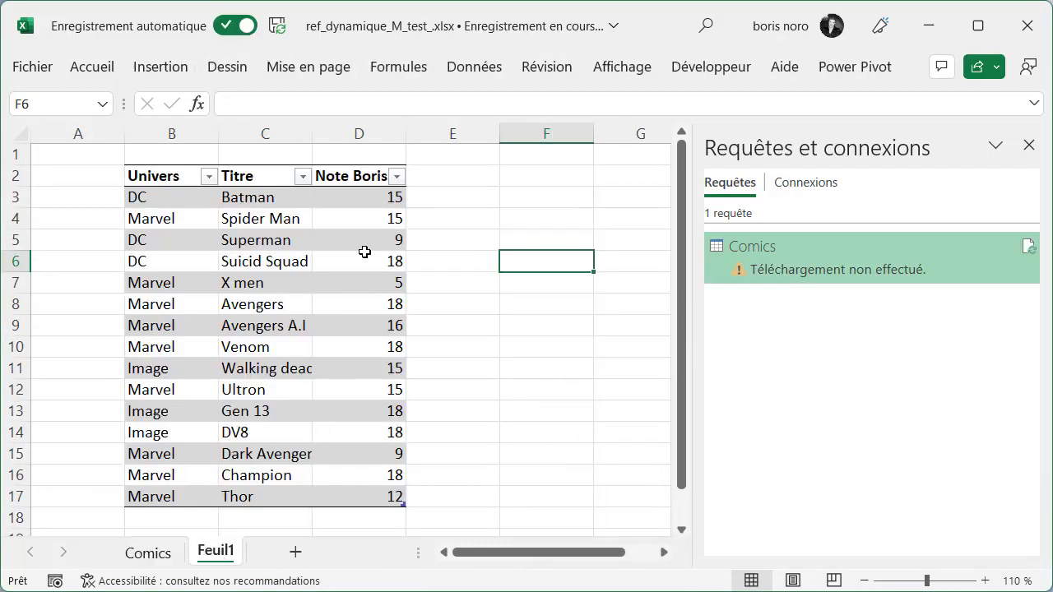
click(362, 164)
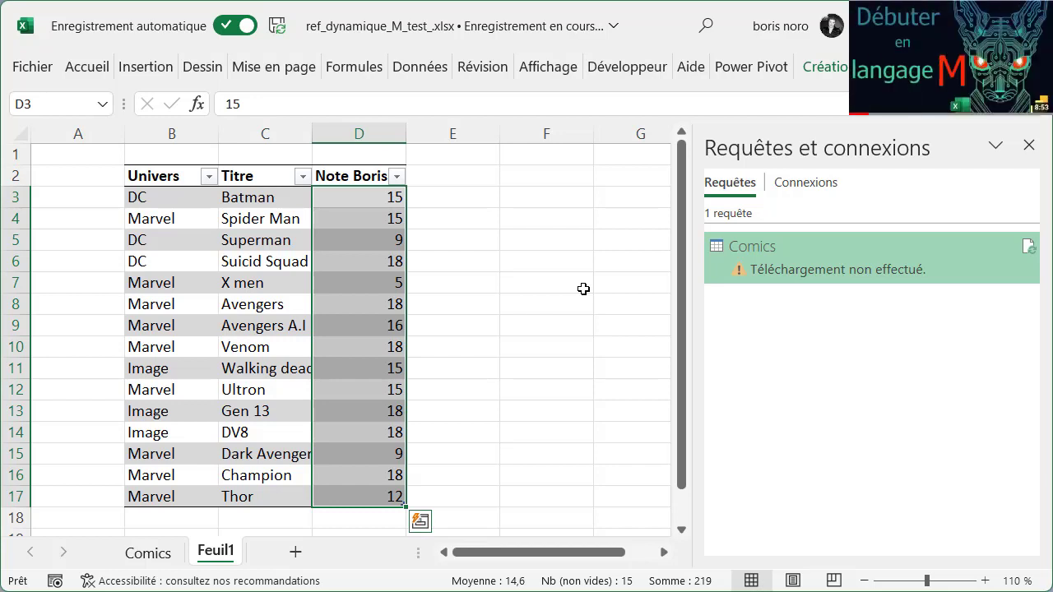
Step: Open the failing Comics query for editing and inspect its Type modifié and Source steps
click(793, 254)
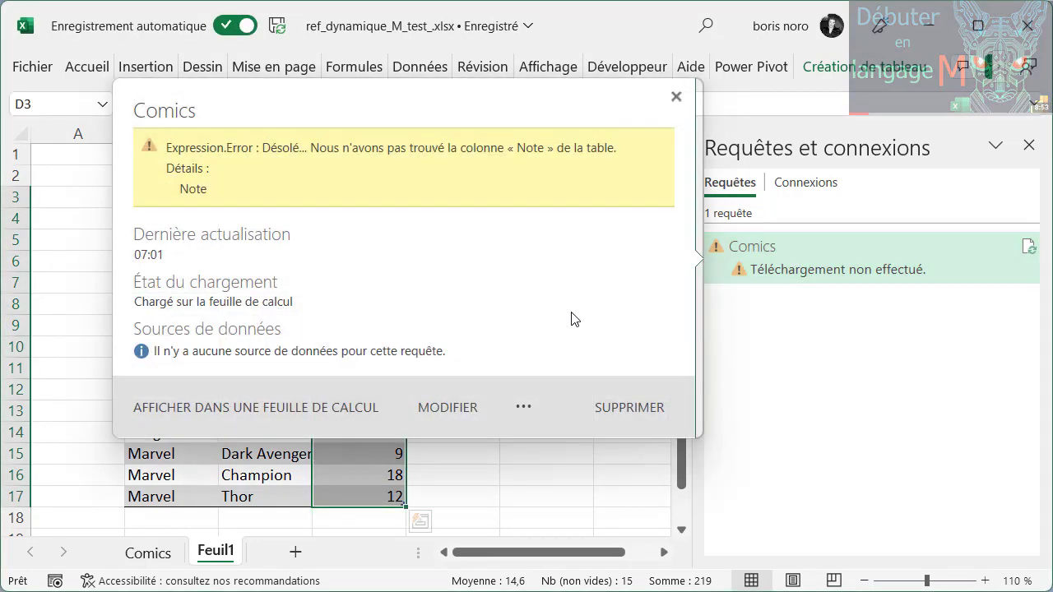
click(458, 409)
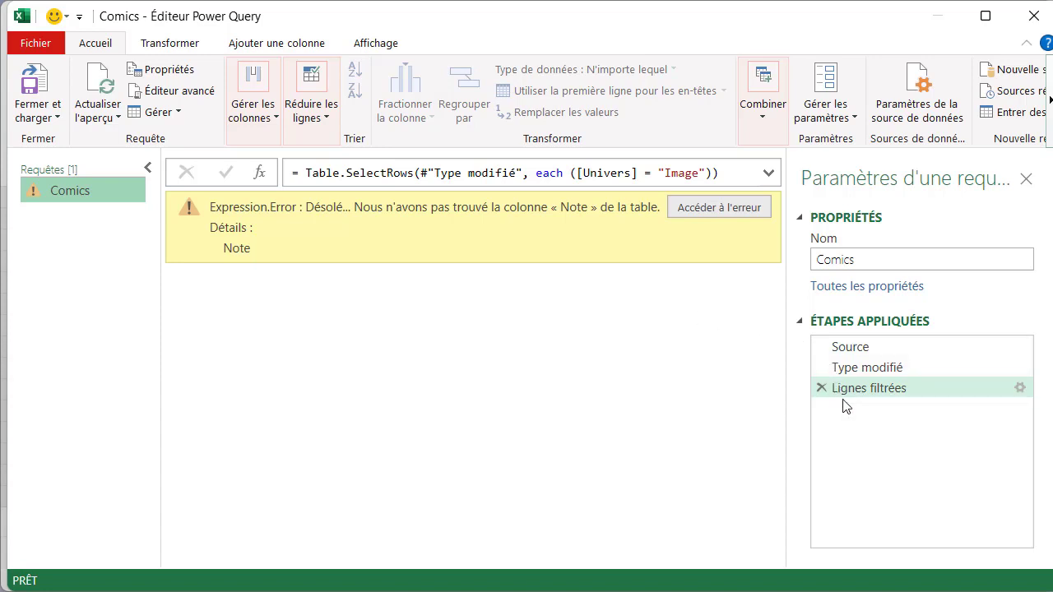
click(848, 369)
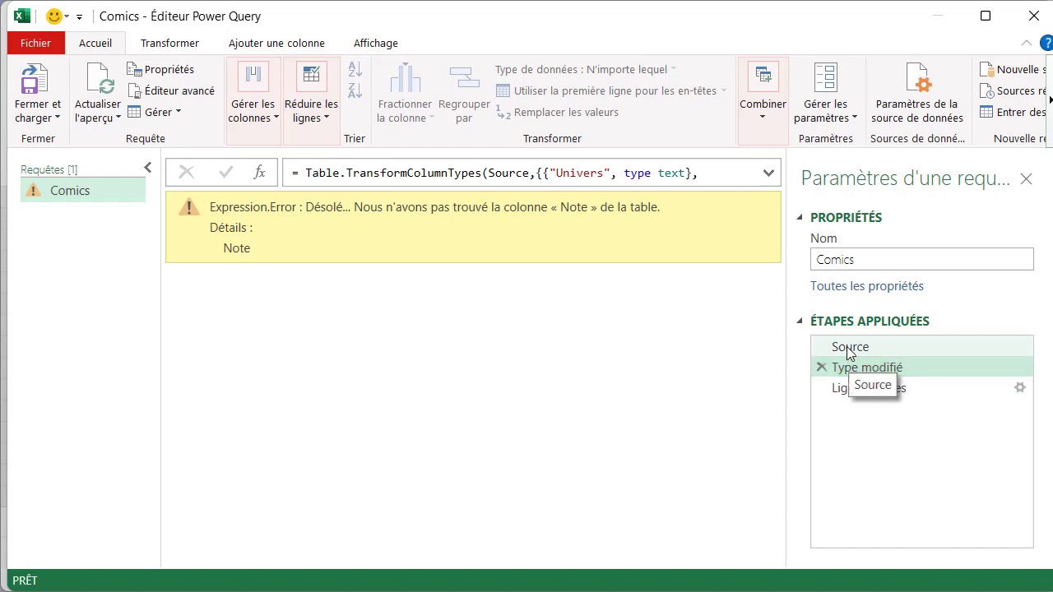
click(849, 349)
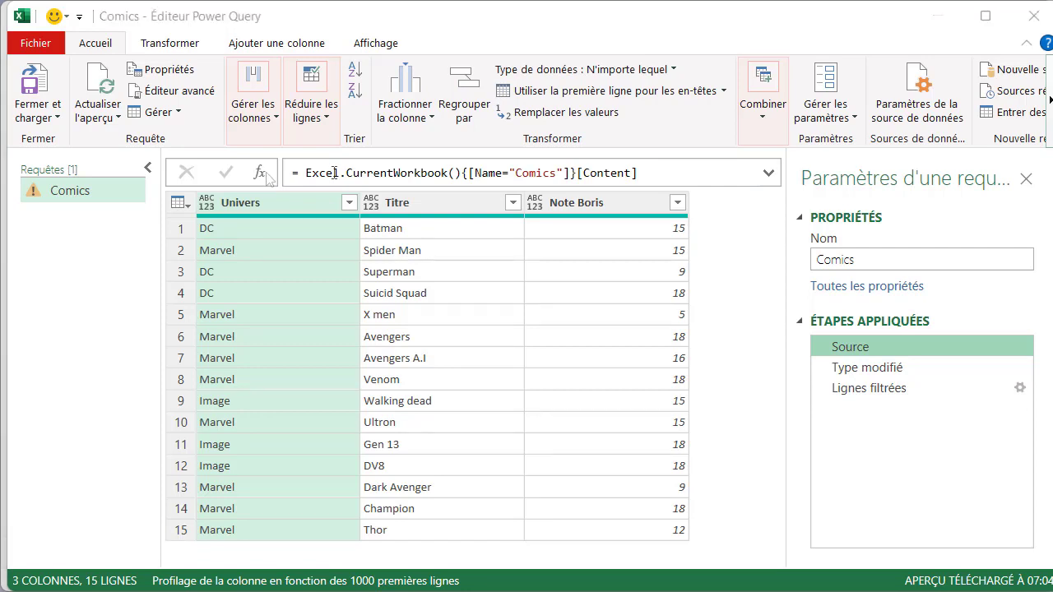
Step: Insert a step after Source listing the column names with Table.ColumnNames(Source)
click(265, 178)
click(879, 481)
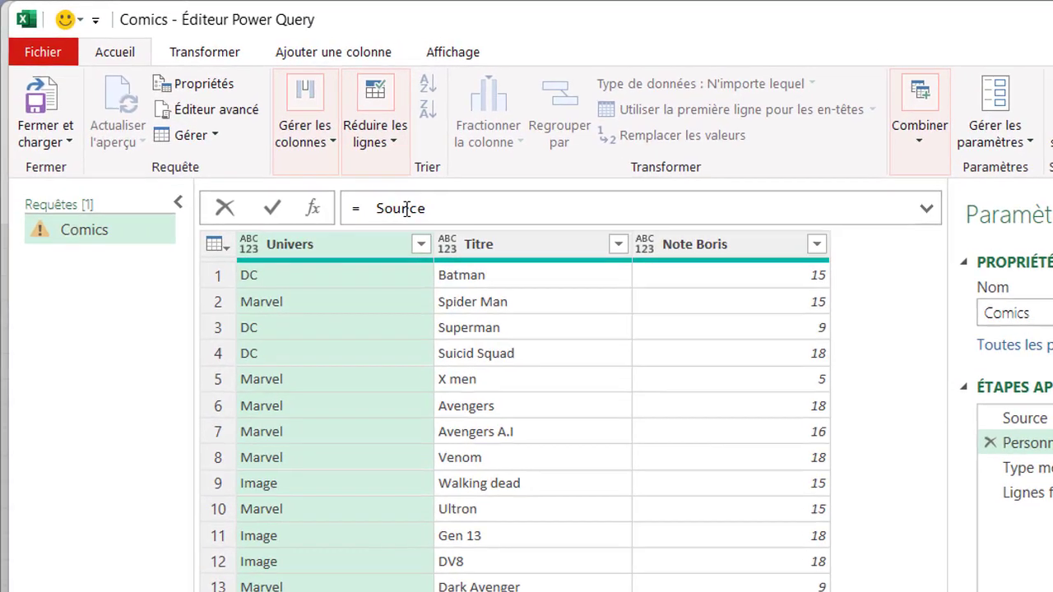
text(t)
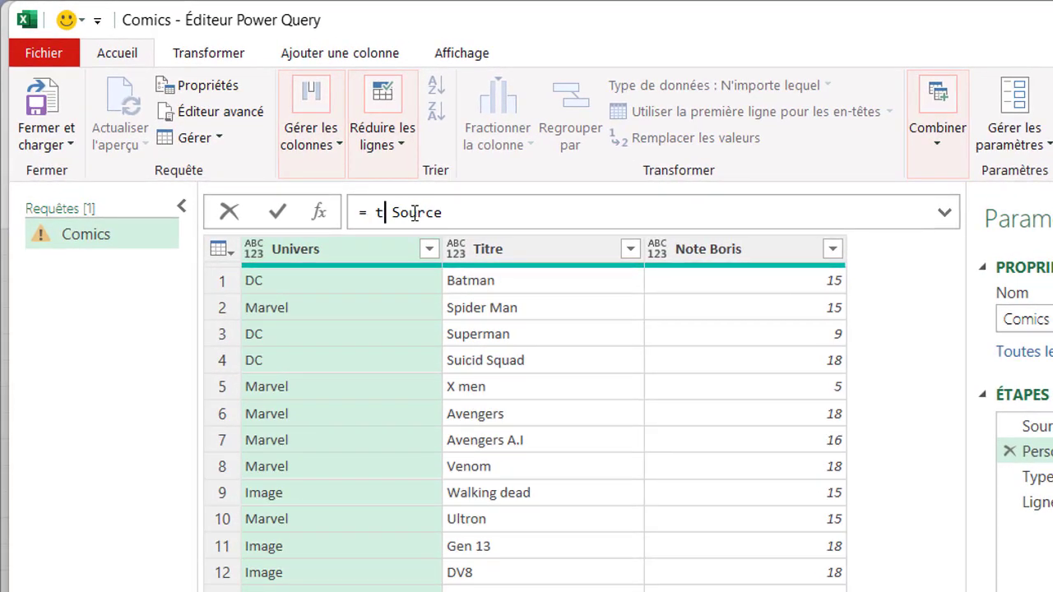
text(able.col)
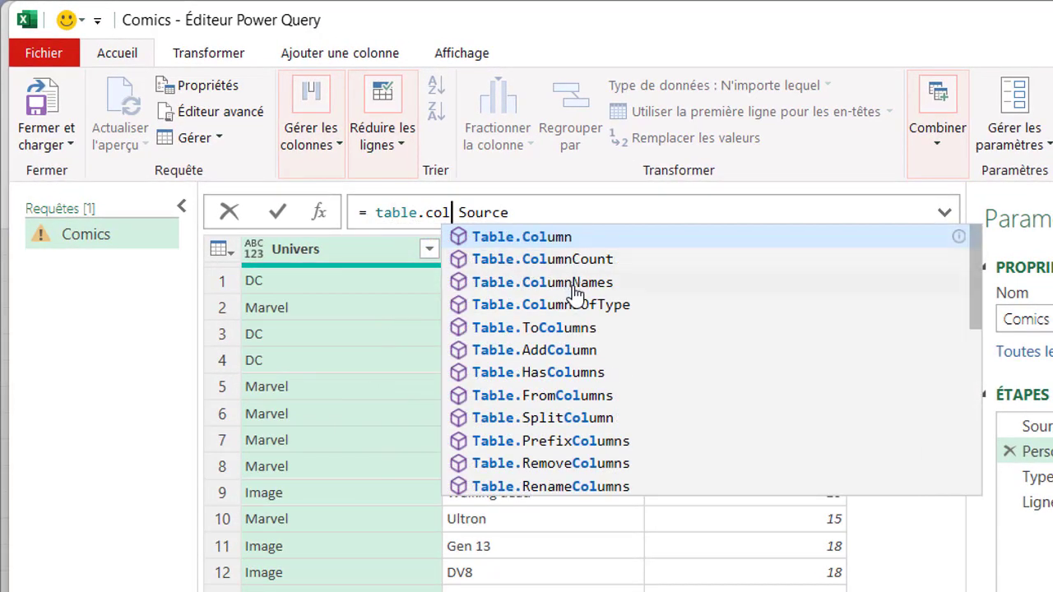
click(574, 283)
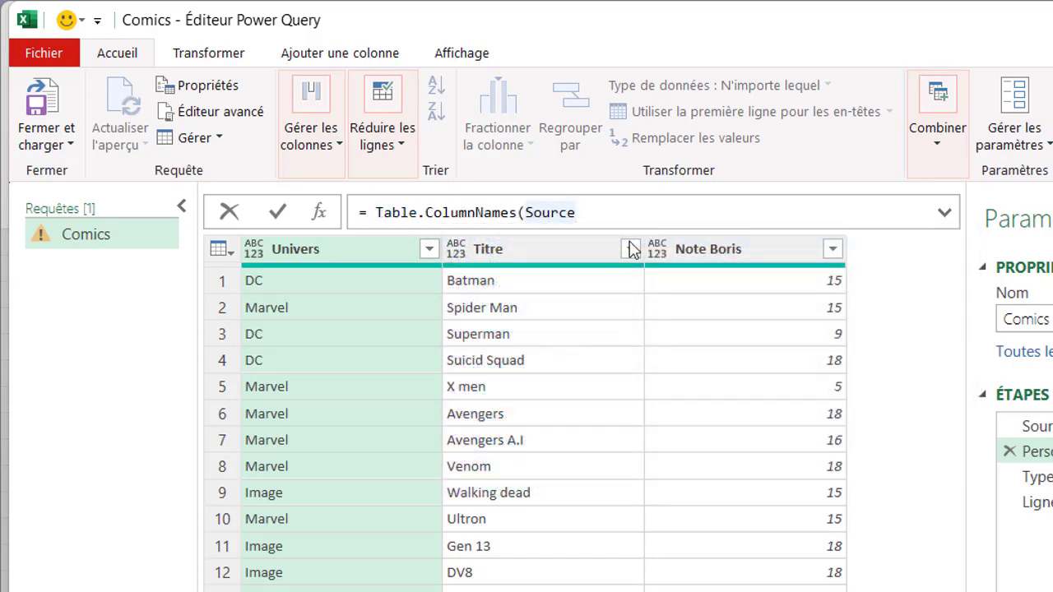
text())
key(Return)
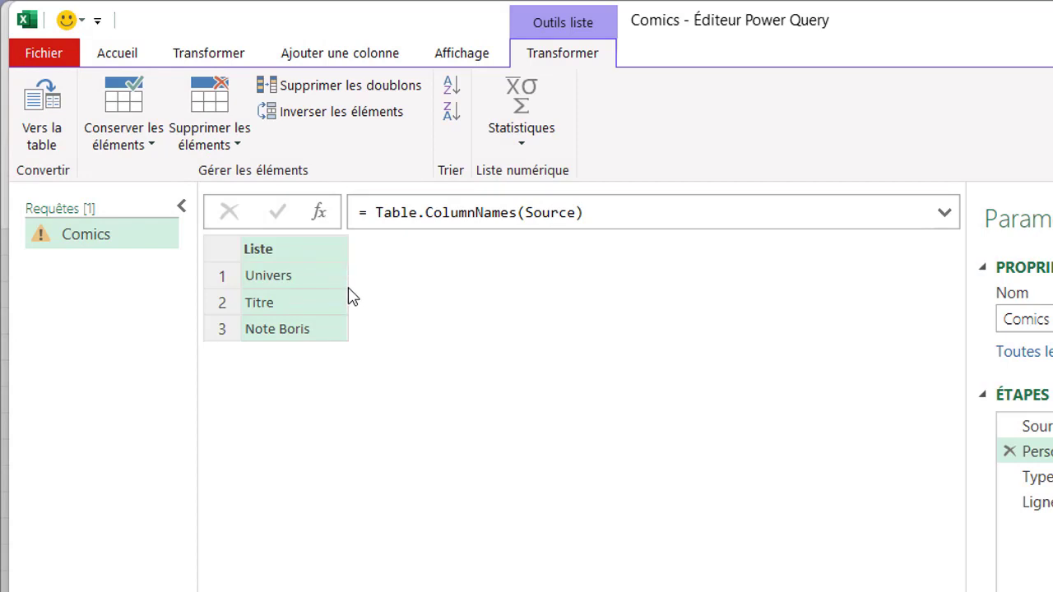
Step: Index the column-name list with {0}, then {2} to preview the third column's name
click(619, 215)
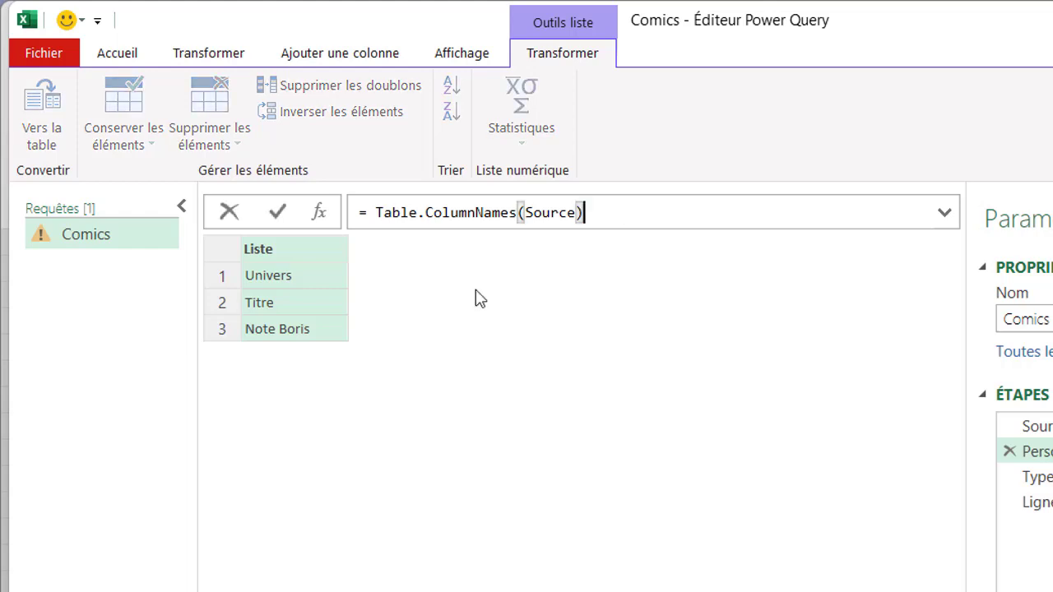
text({)
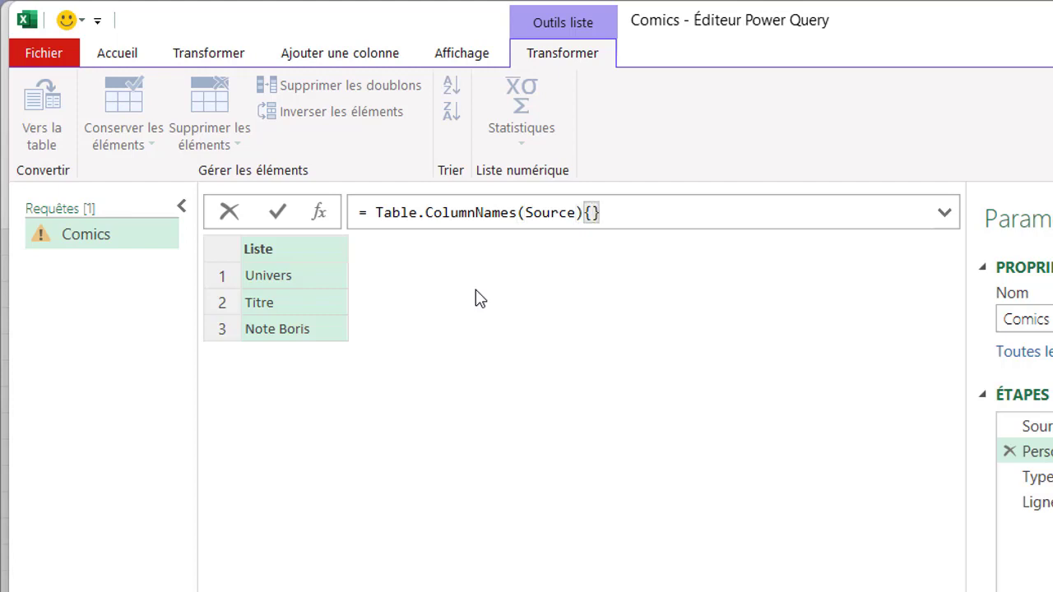
text(0)
key(Return)
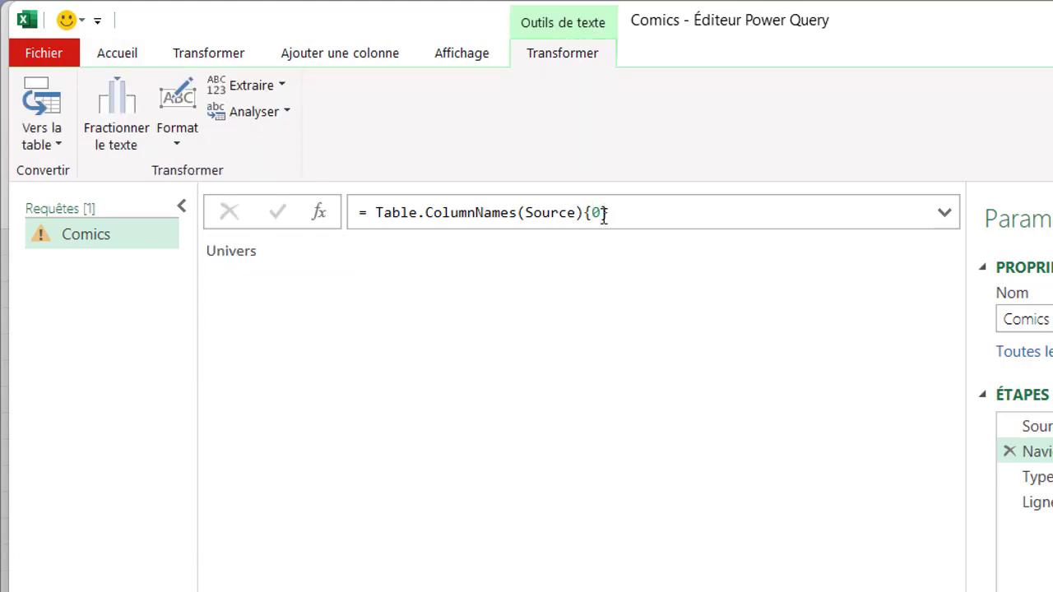
click(613, 213)
key(Left)
key(BackSpace)
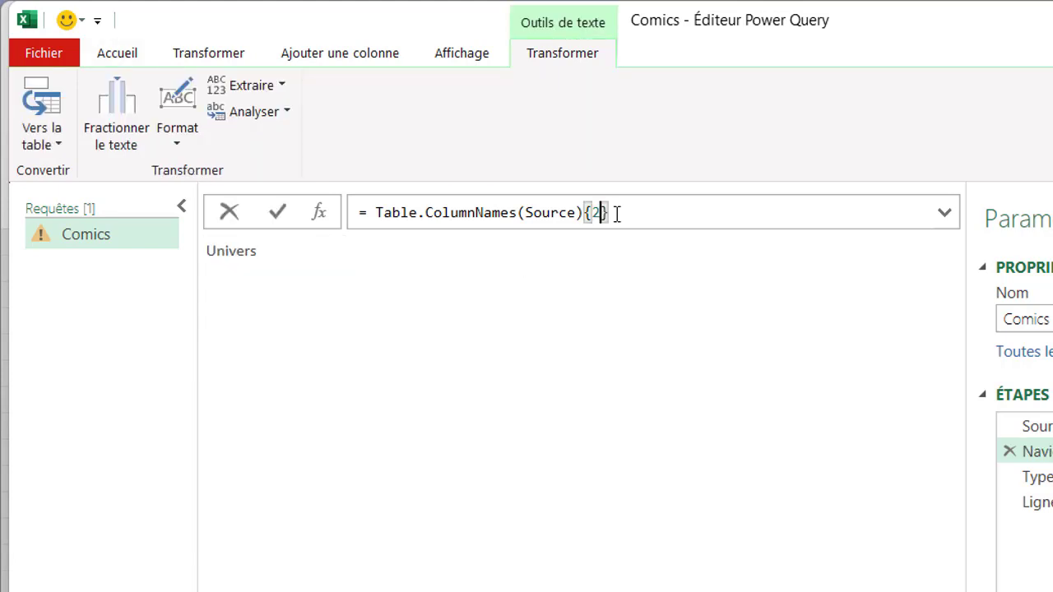
text(2)
key(Return)
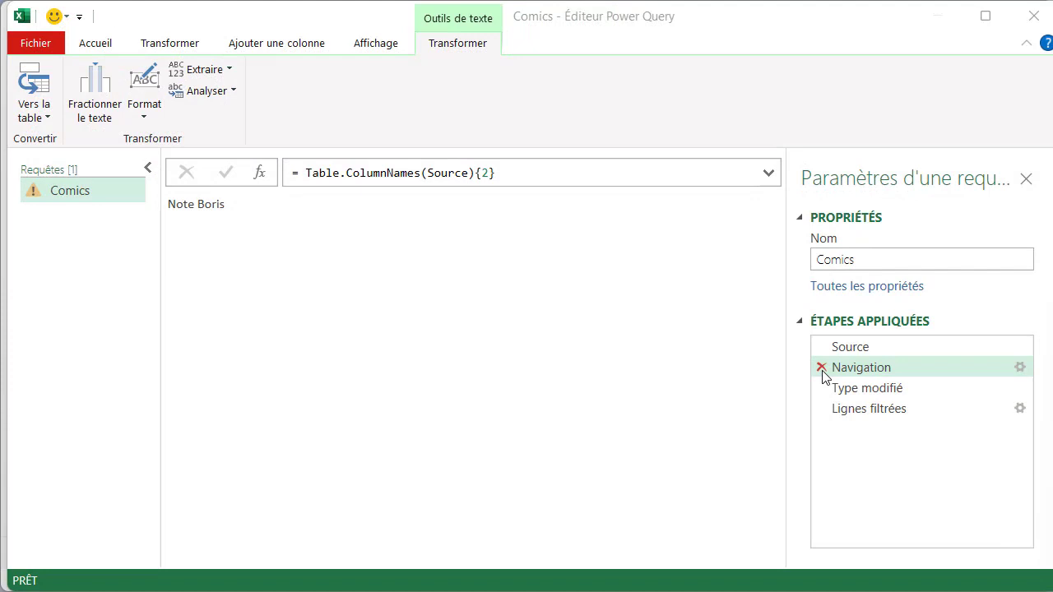
Step: Delete the trial step, reselect Source, and begin inserting a new step after it
click(821, 368)
click(868, 475)
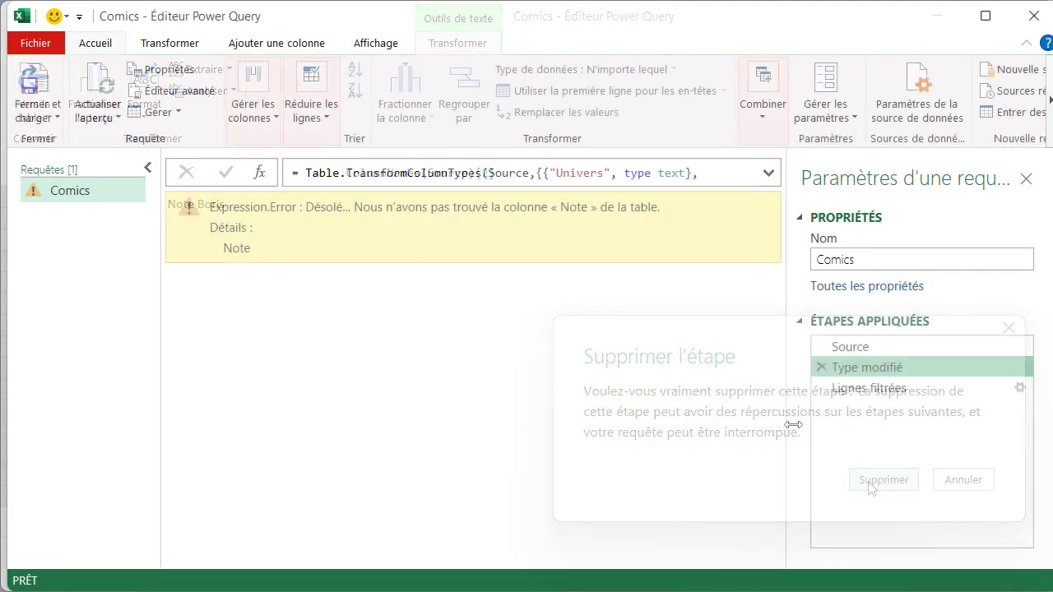
click(847, 349)
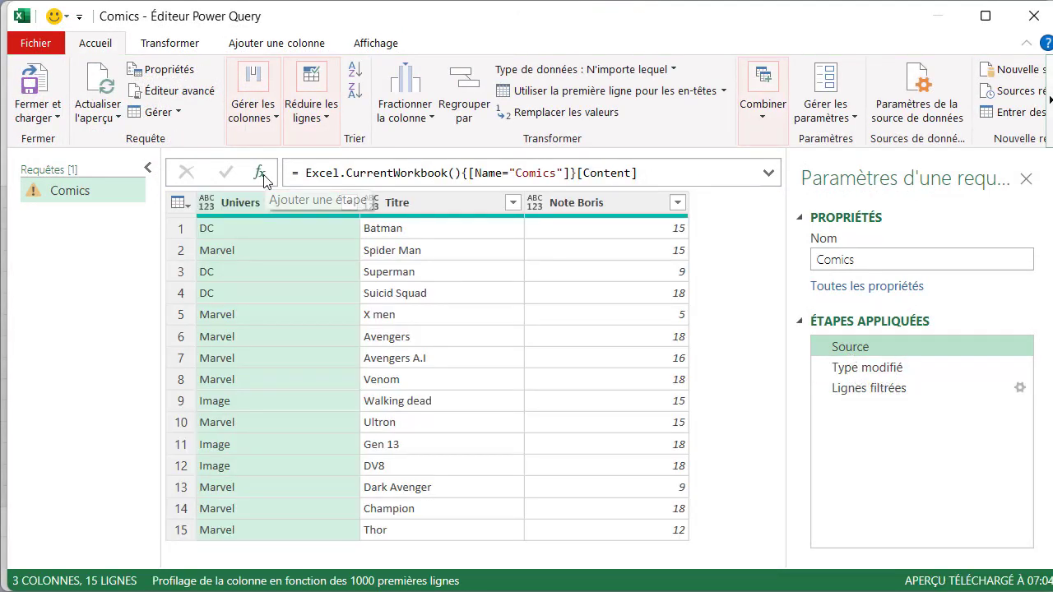
click(263, 176)
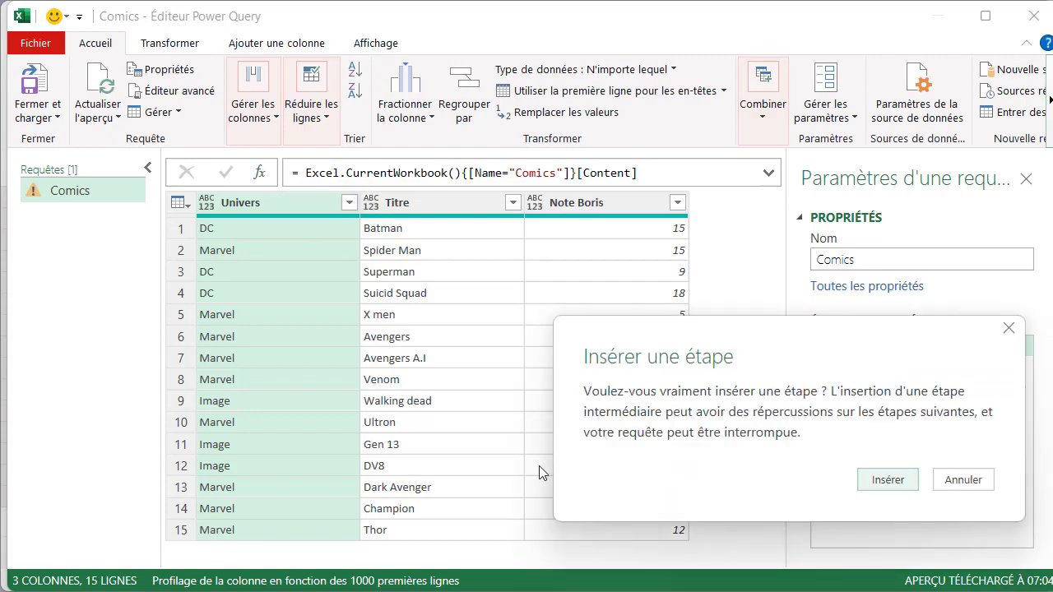
Step: Insert the step and type =Table.RenameColumns(Source,{{Table.ColumnNames(Source){2}, followed by the new header name
click(897, 484)
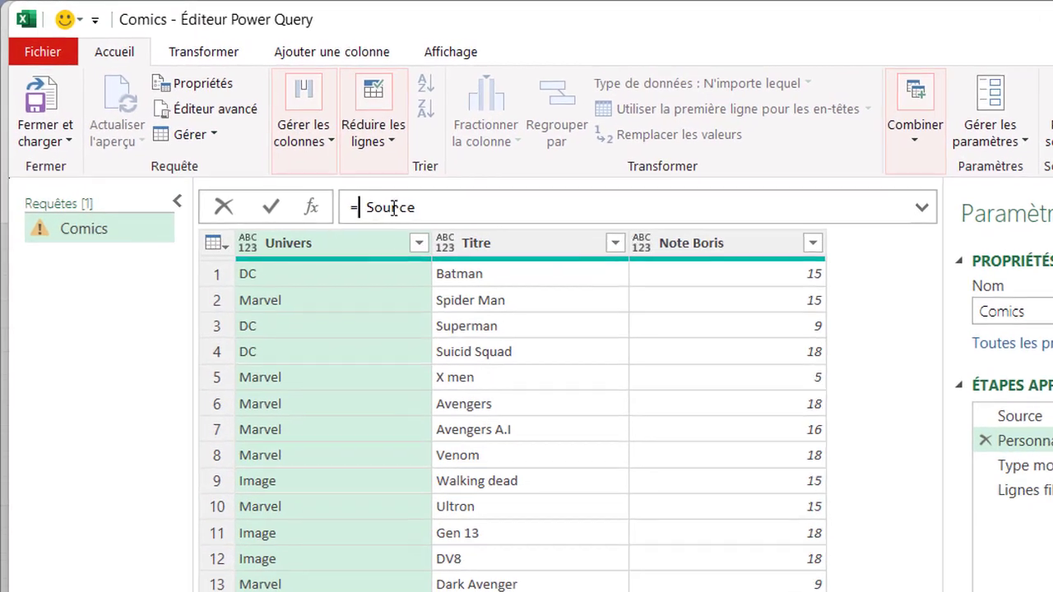
text(Table.rena Source)
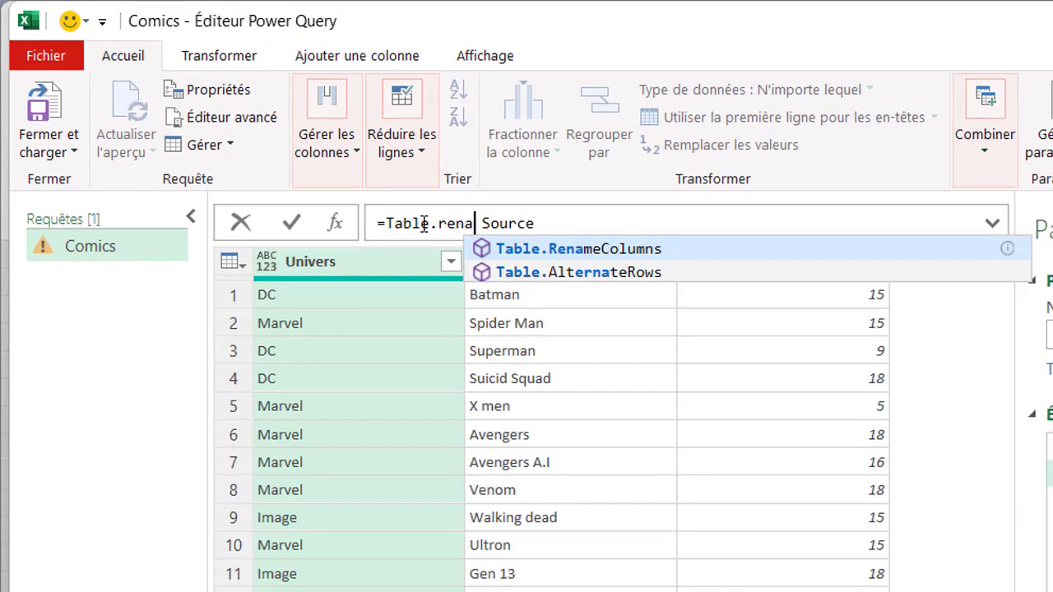
click(527, 255)
text(()
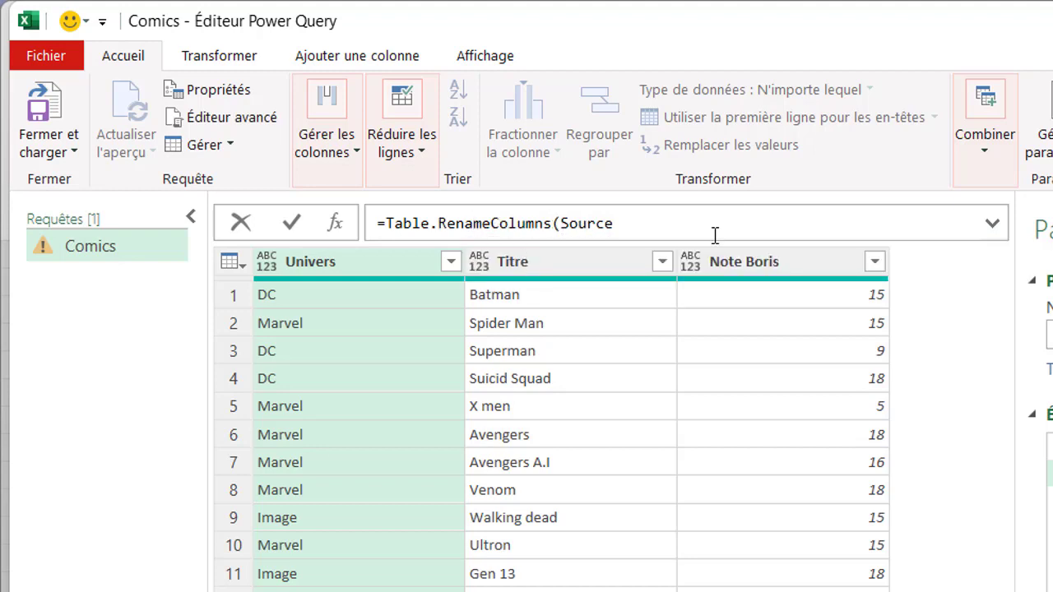
click(660, 222)
text(,)
text({{)
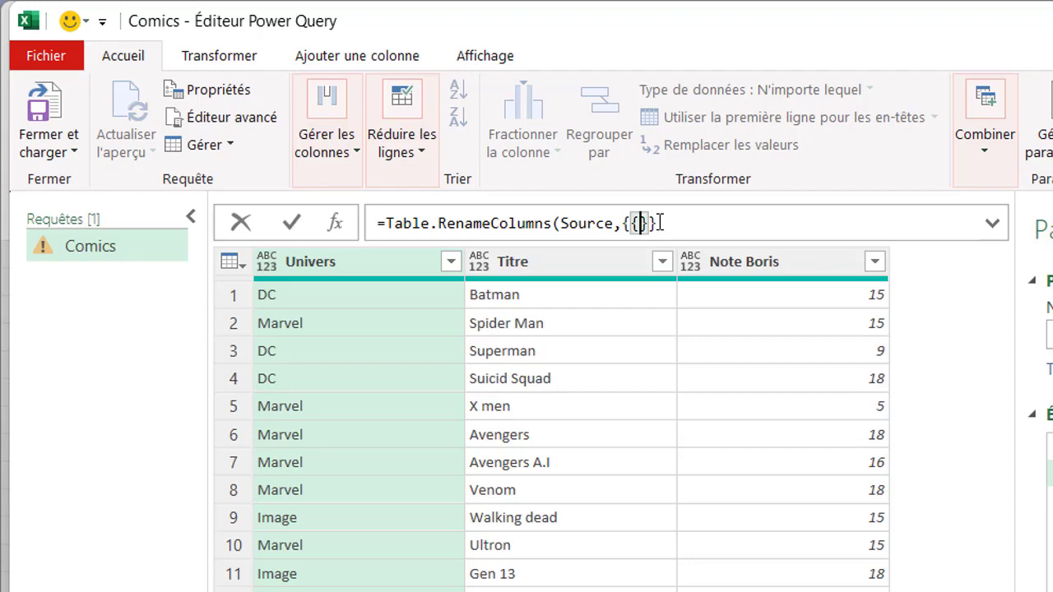
text(T)
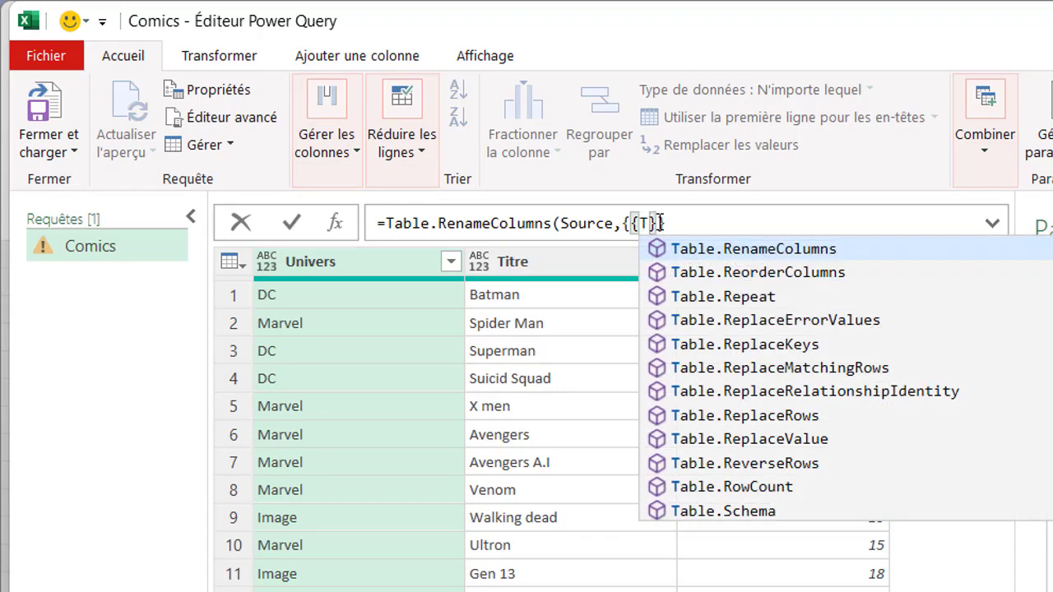
text(able.co)
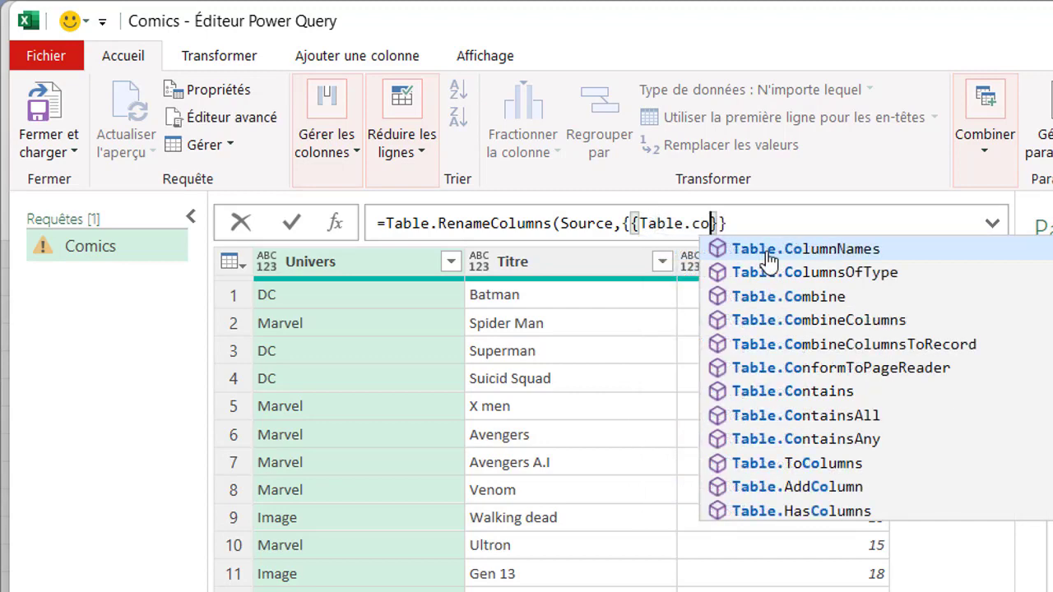
key(Tab)
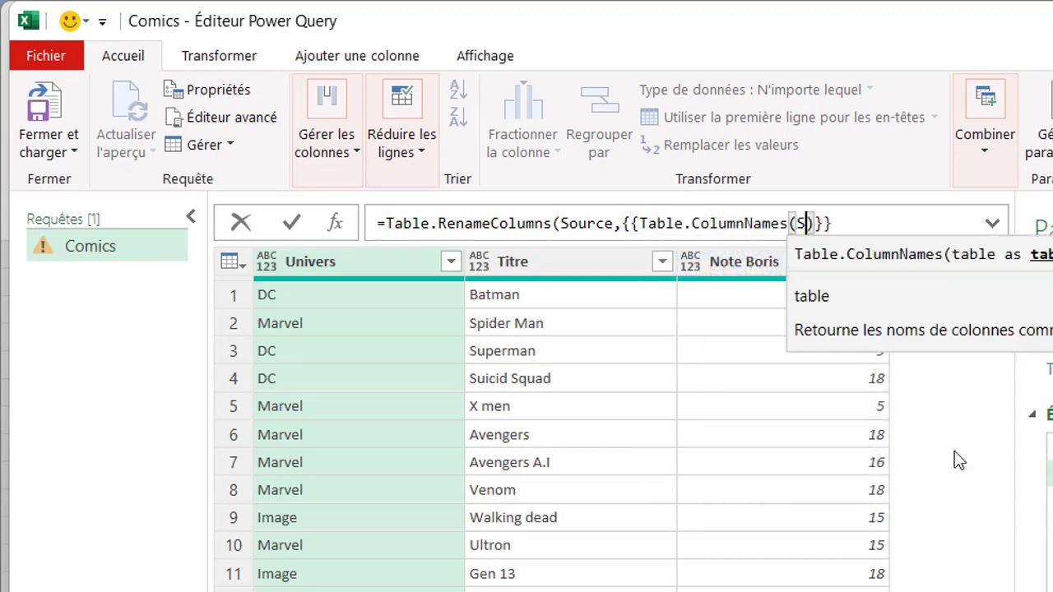
text(Source))
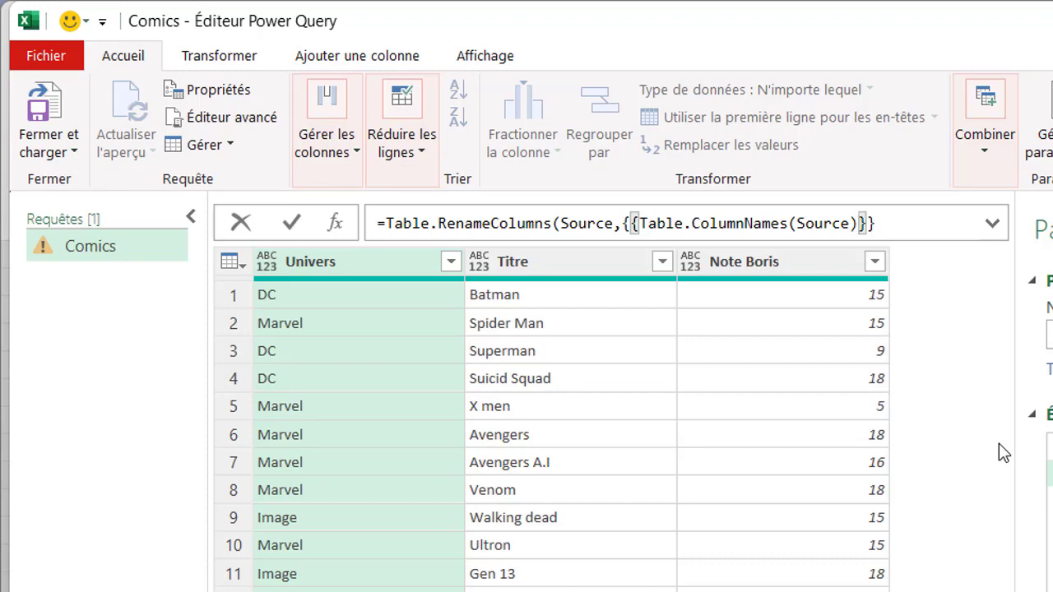
text({)
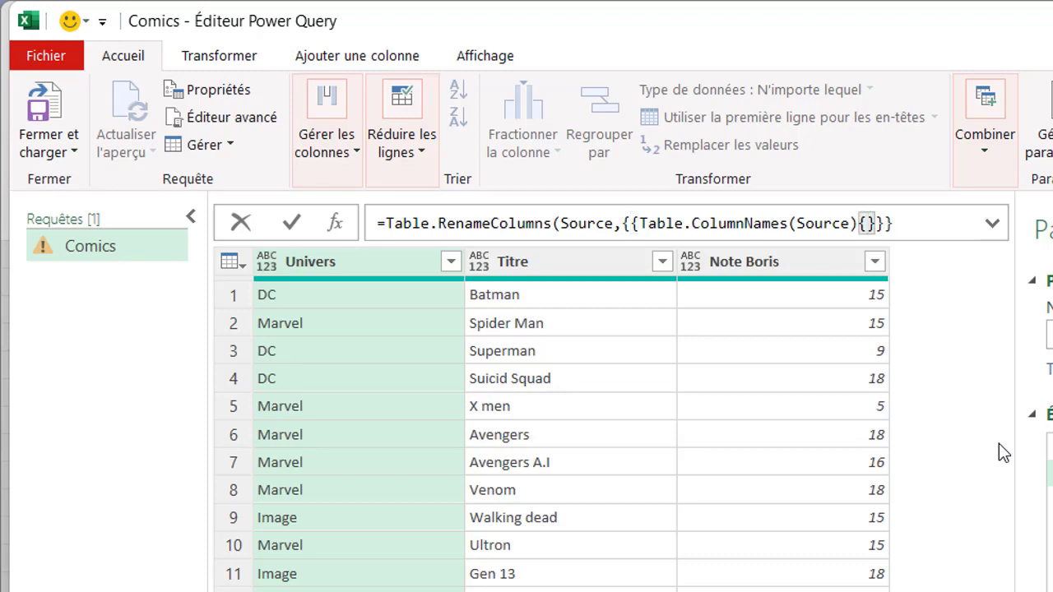
text(2})
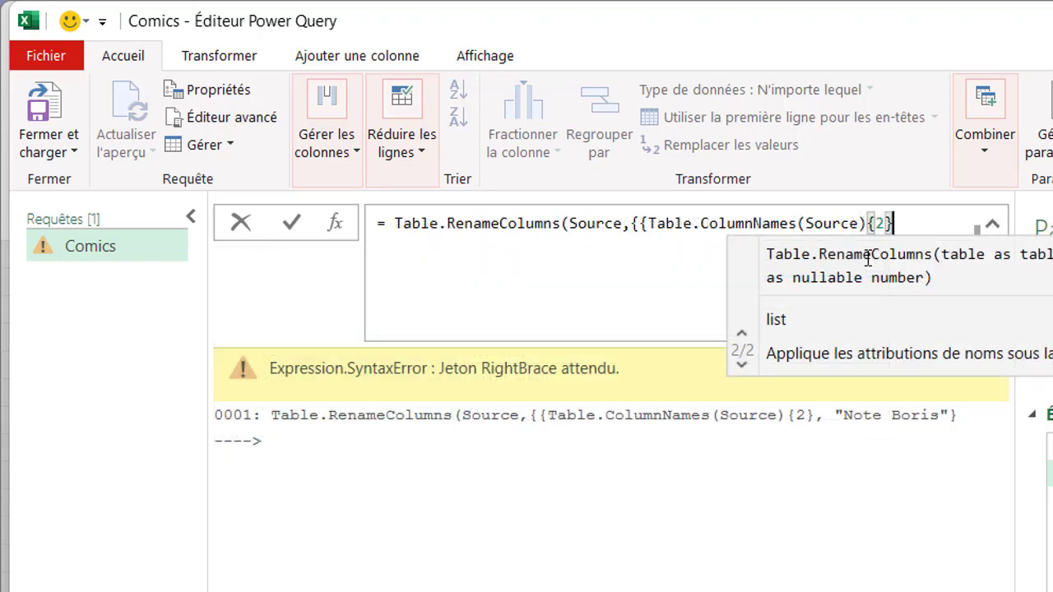
text(, )
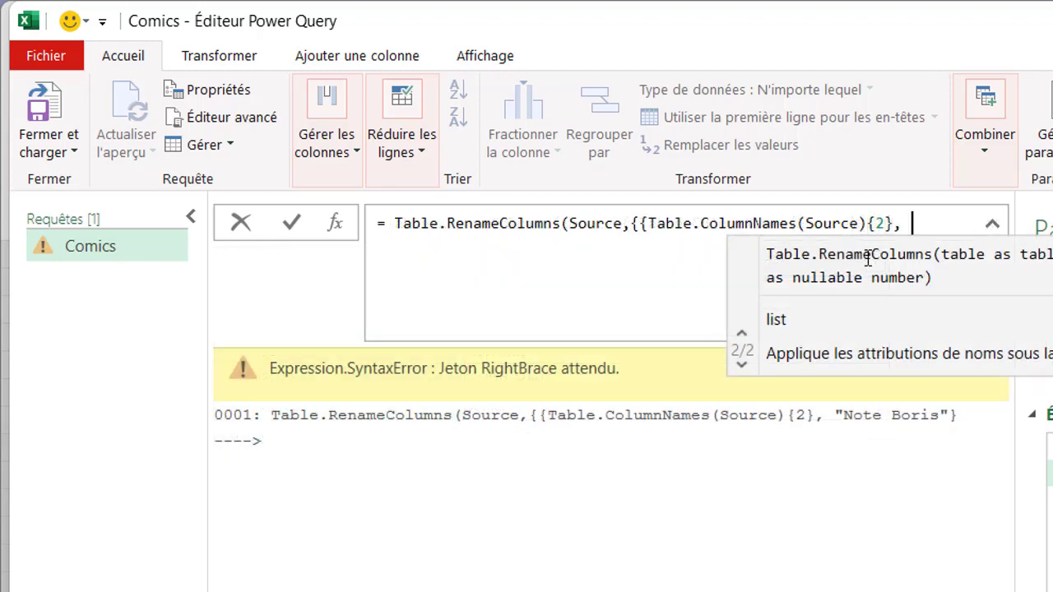
text(")
text(Note)
text( Bo)
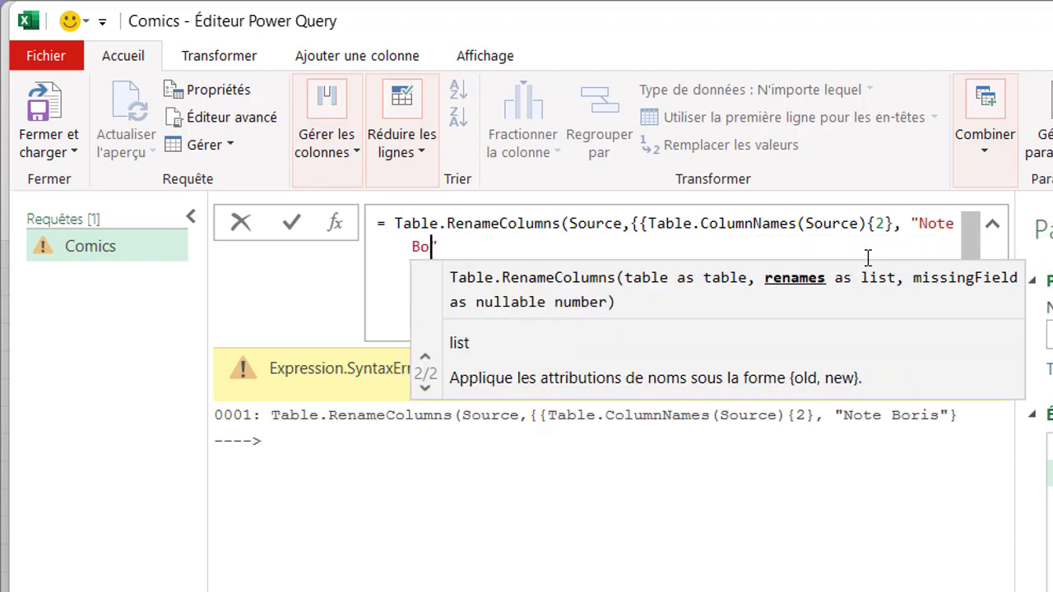
text(ris)
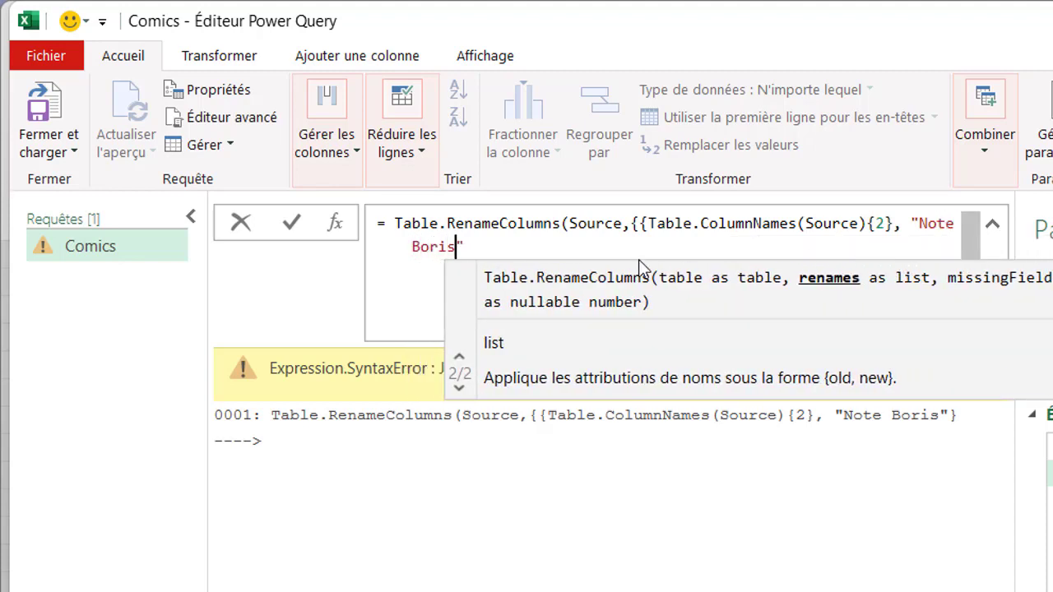
Step: Close the rename formula with }}) and commit it, renaming the third column
key(Escape)
text(})
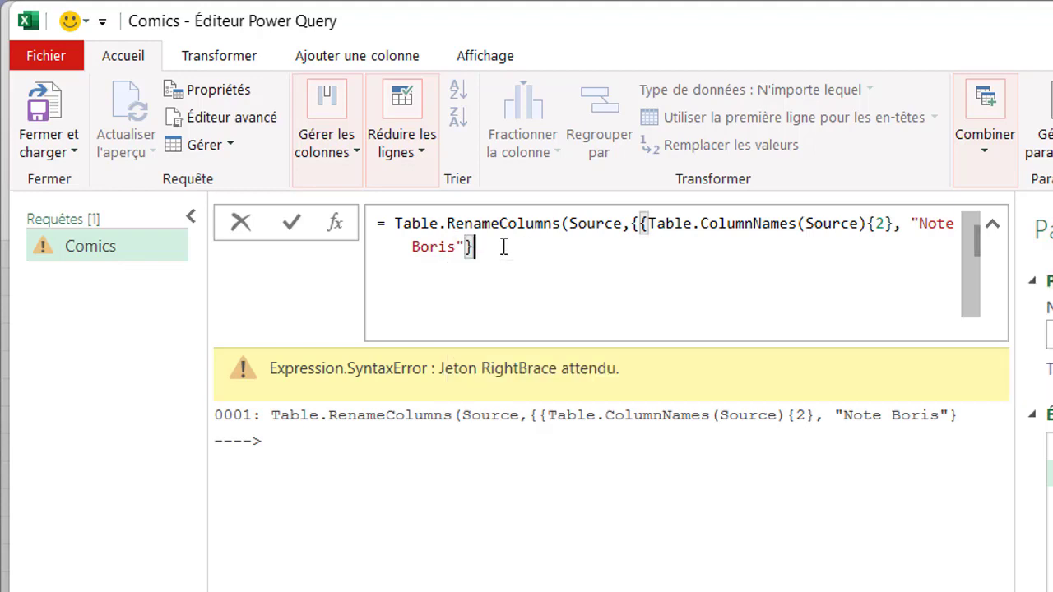
text(})
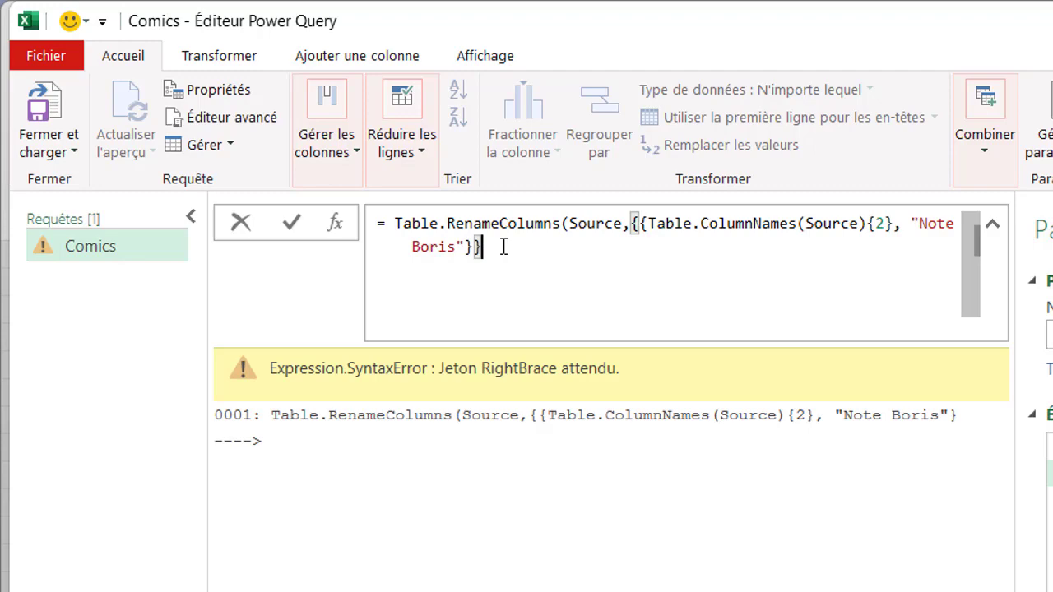
text())
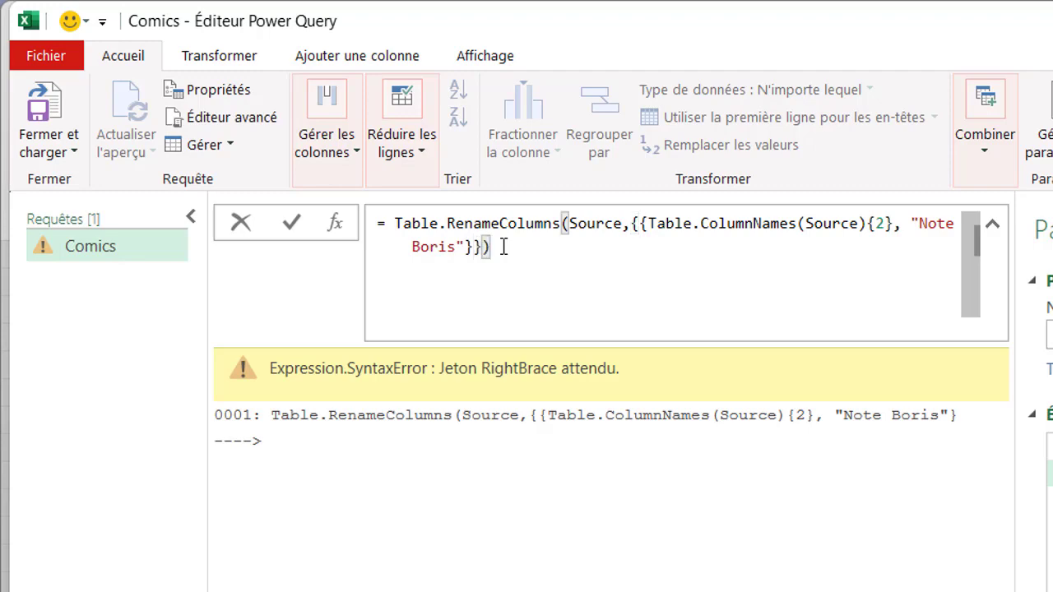
key(Return)
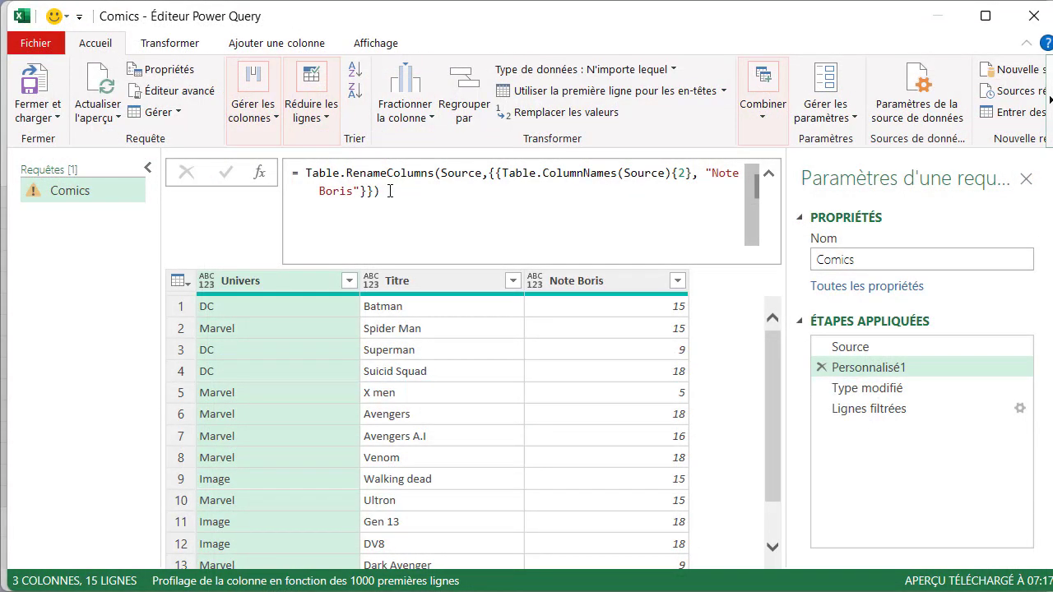
Step: Delete the Type modifié and Lignes filtrées steps, leaving Source and Personnalisé1
click(938, 369)
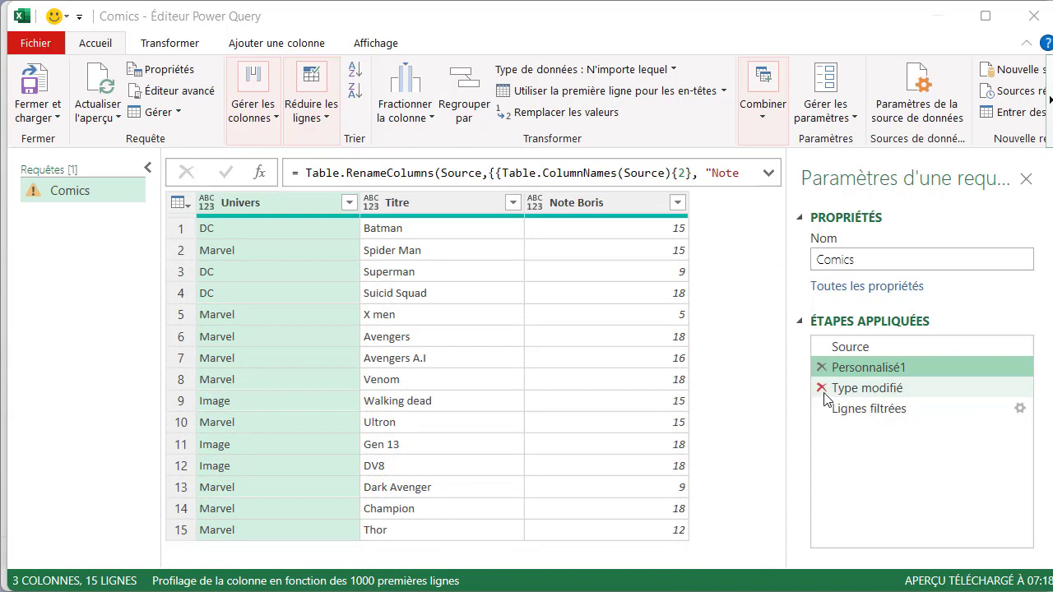
click(822, 389)
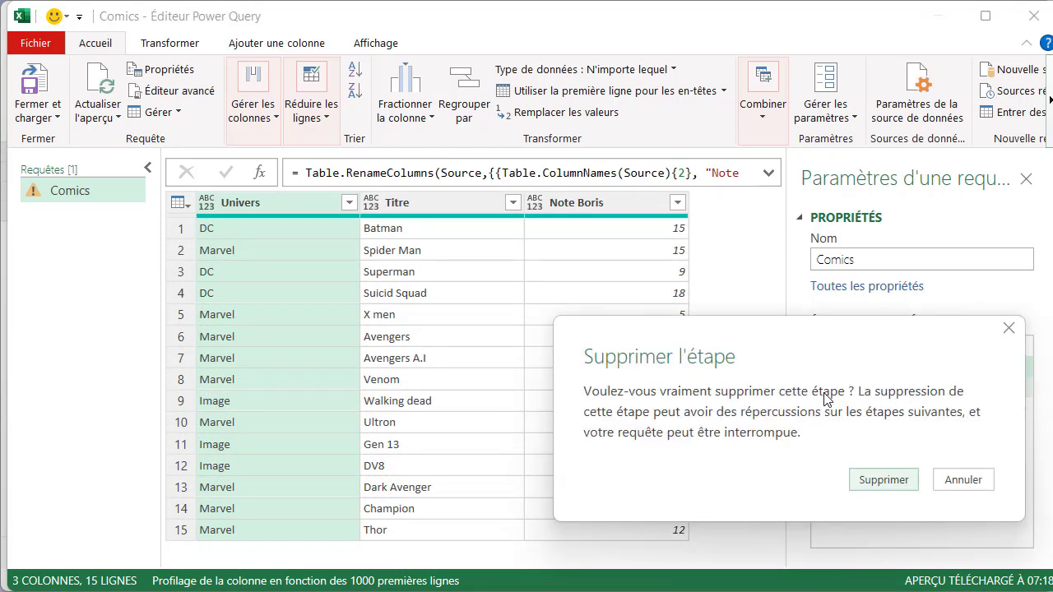
click(872, 486)
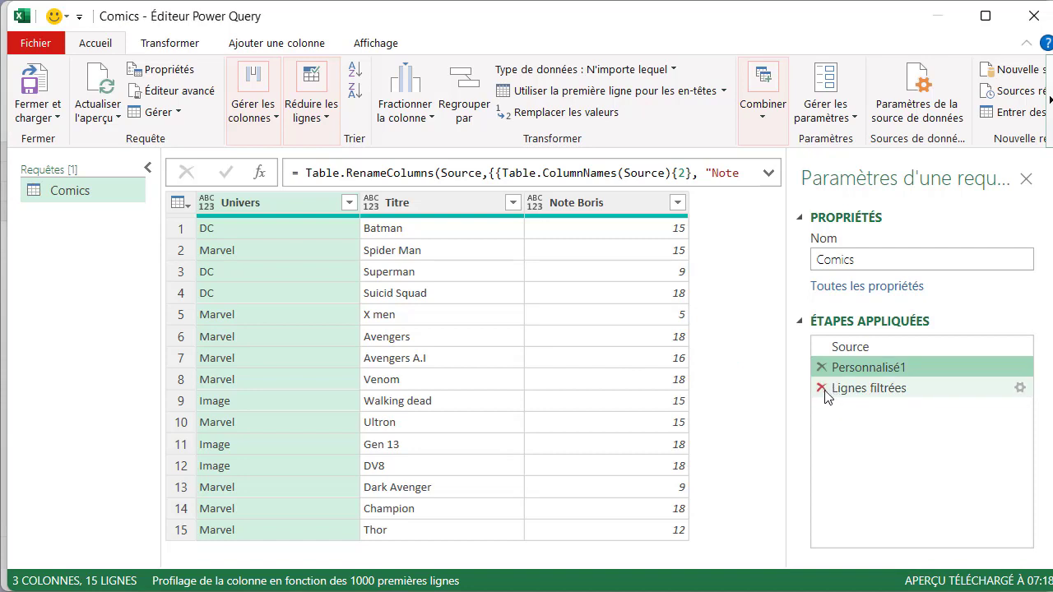
click(821, 388)
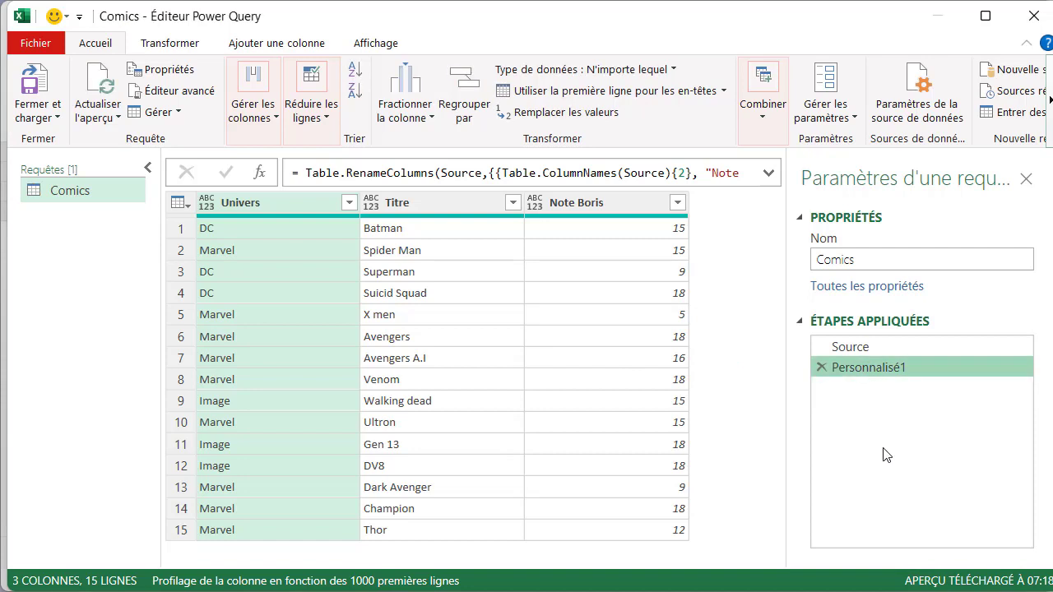
Step: Filter the Univers column to only Image, then rename step Personnalisé1 to 3_colonne_note_Boris
click(349, 203)
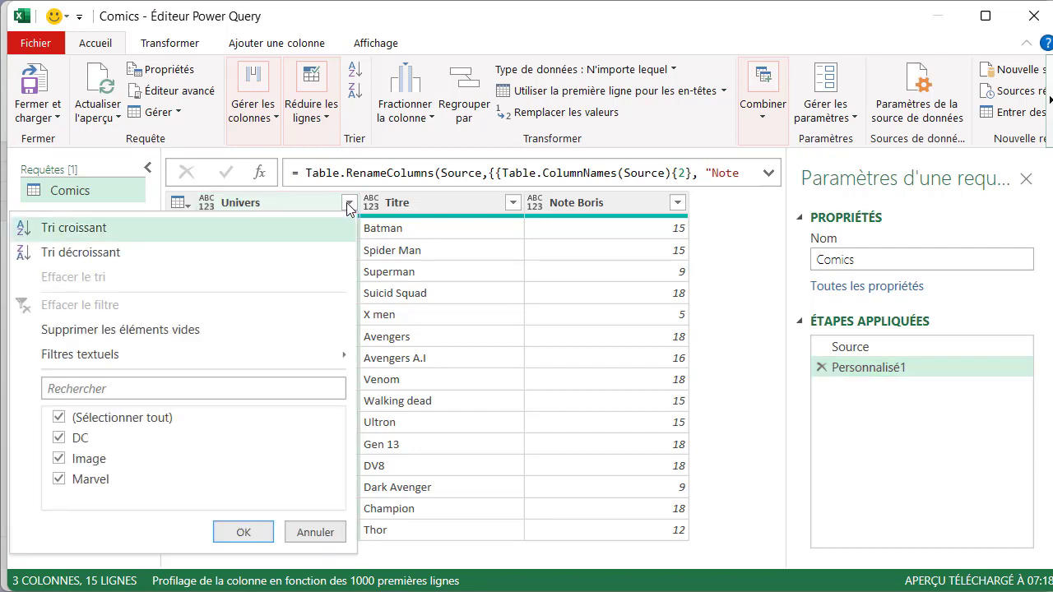
click(58, 419)
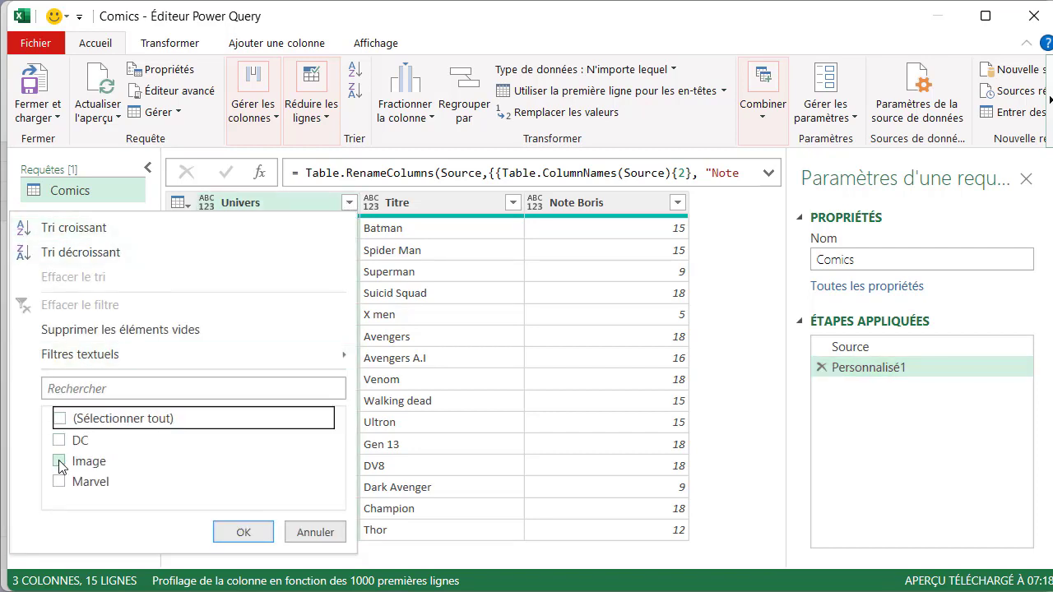
click(60, 462)
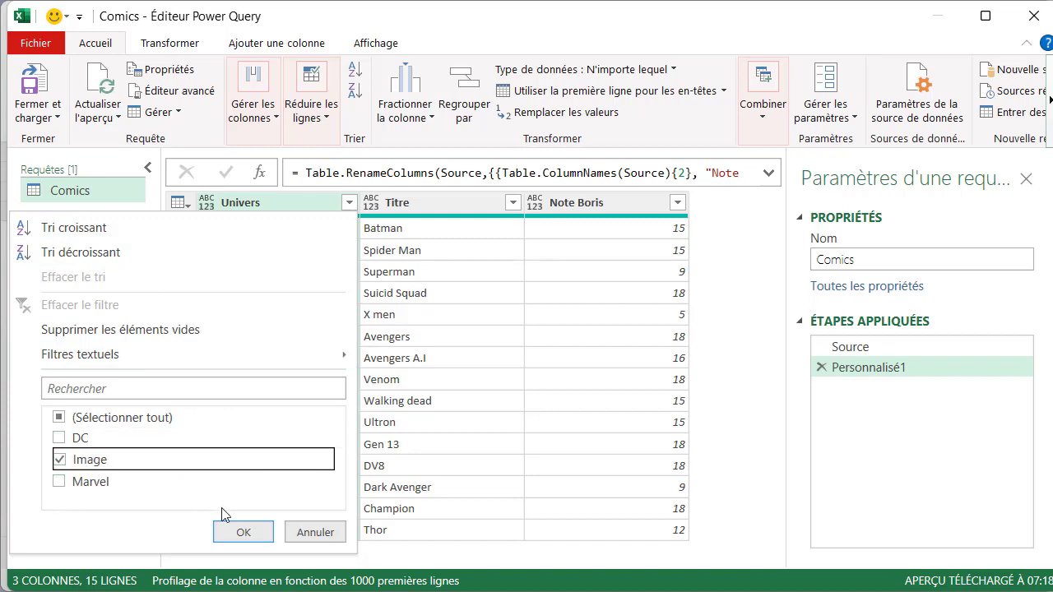
click(243, 532)
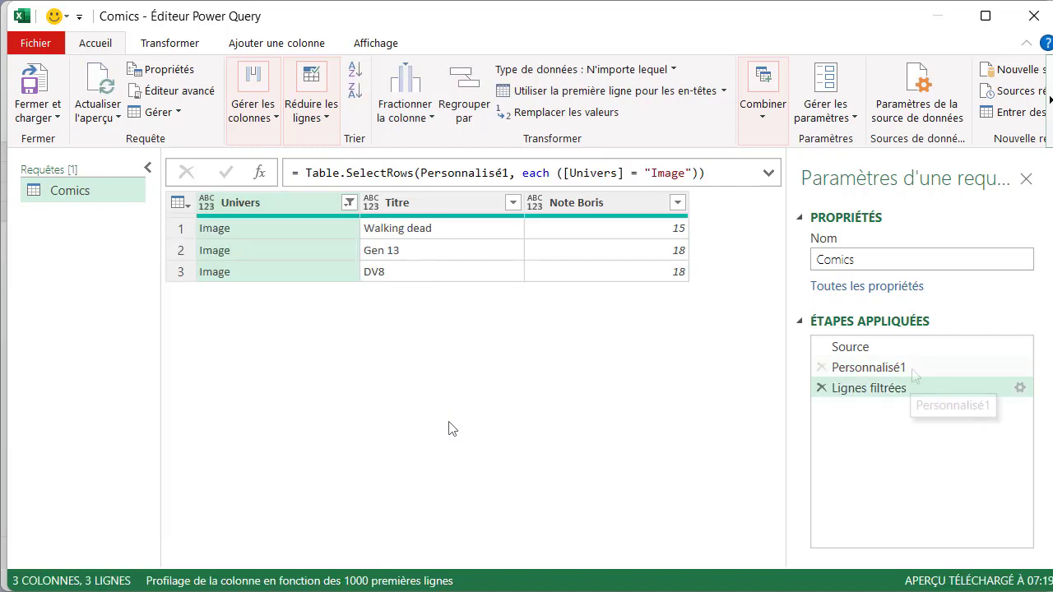
click(920, 367)
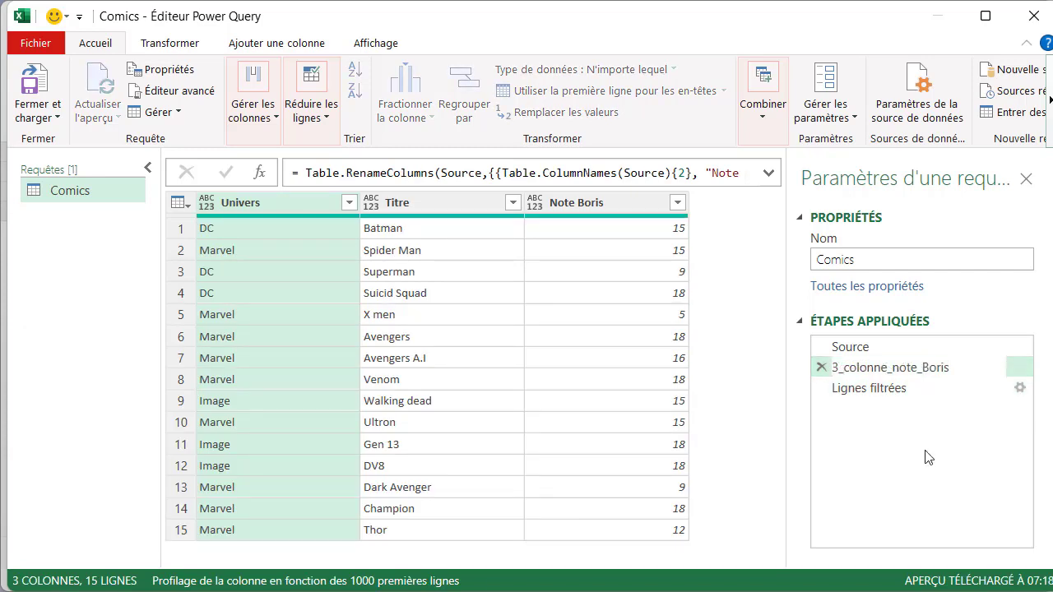
Step: Use Fermer et charger to load the Comics query into its sheet with three Image rows
click(58, 121)
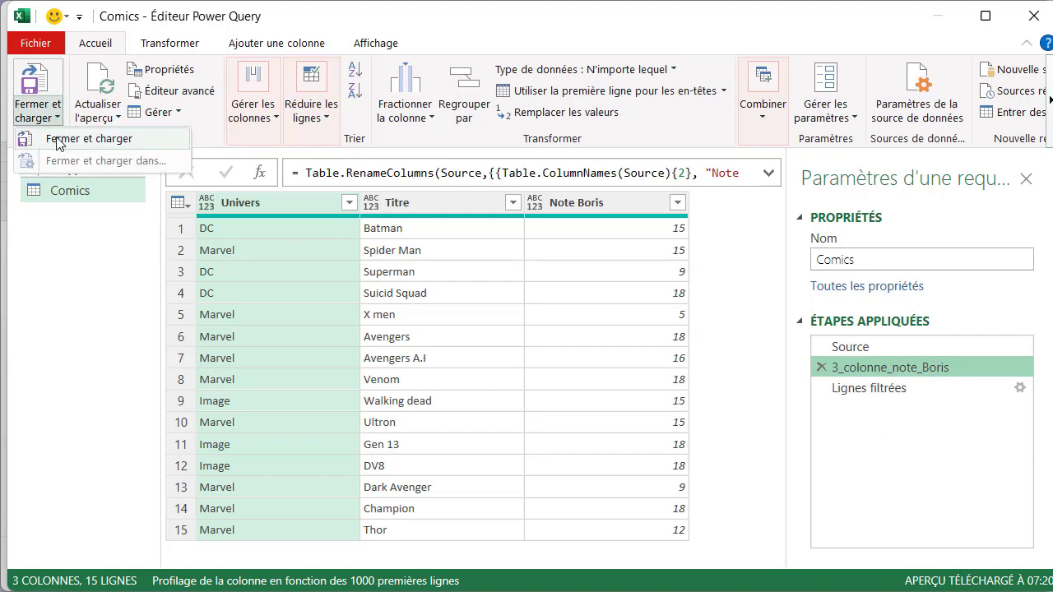
click(65, 145)
click(432, 353)
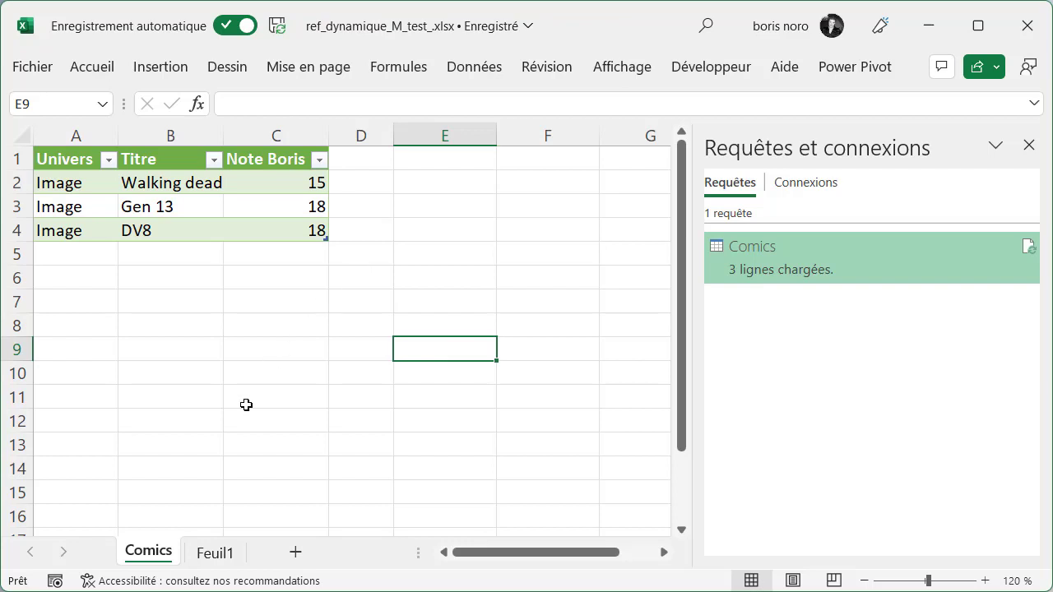
Step: On Feuil1, change the D2 header from Note Boris to Note Elena
click(219, 556)
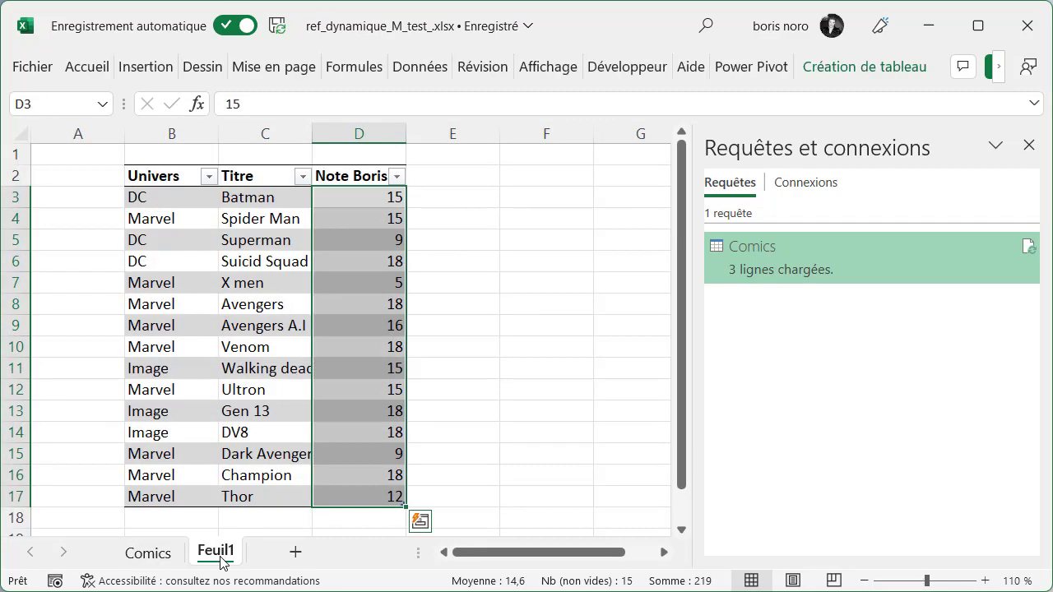
click(362, 175)
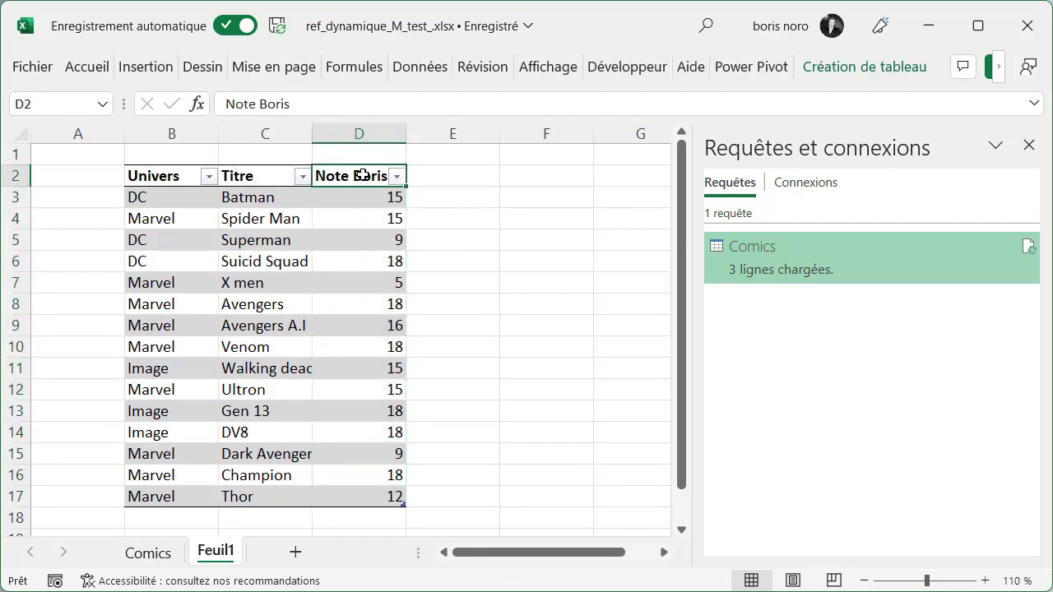
text(Note Elena)
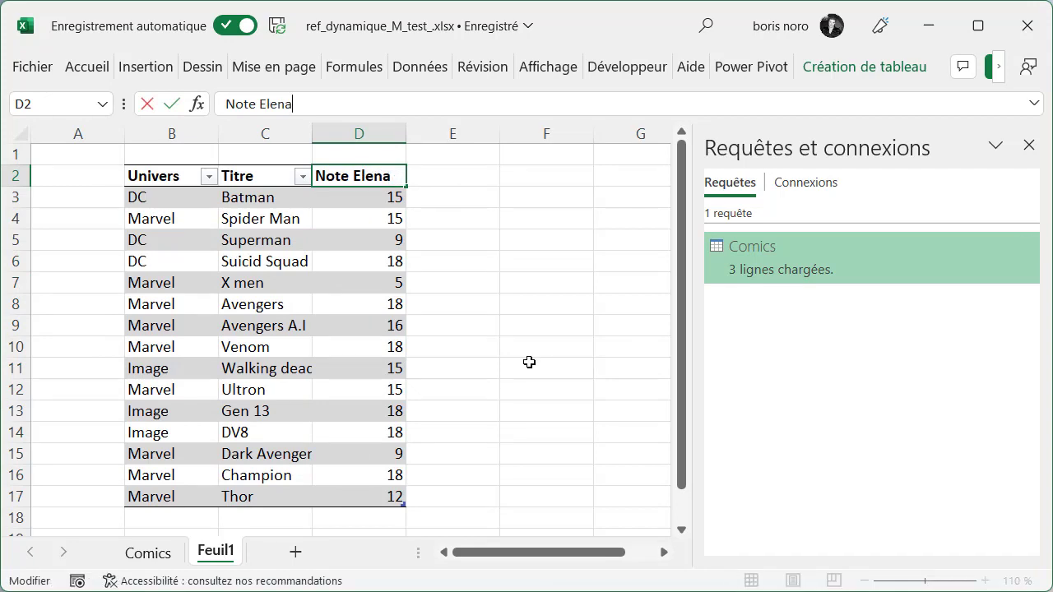
click(550, 346)
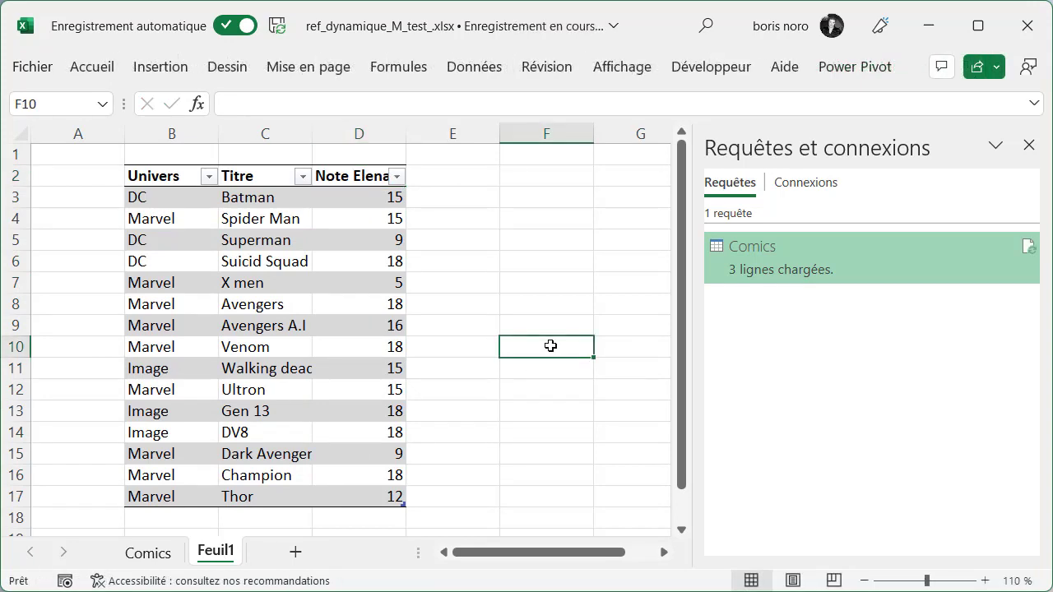
Step: Set Walking dead's score in D11 to 11 and return to the Comics sheet
click(383, 368)
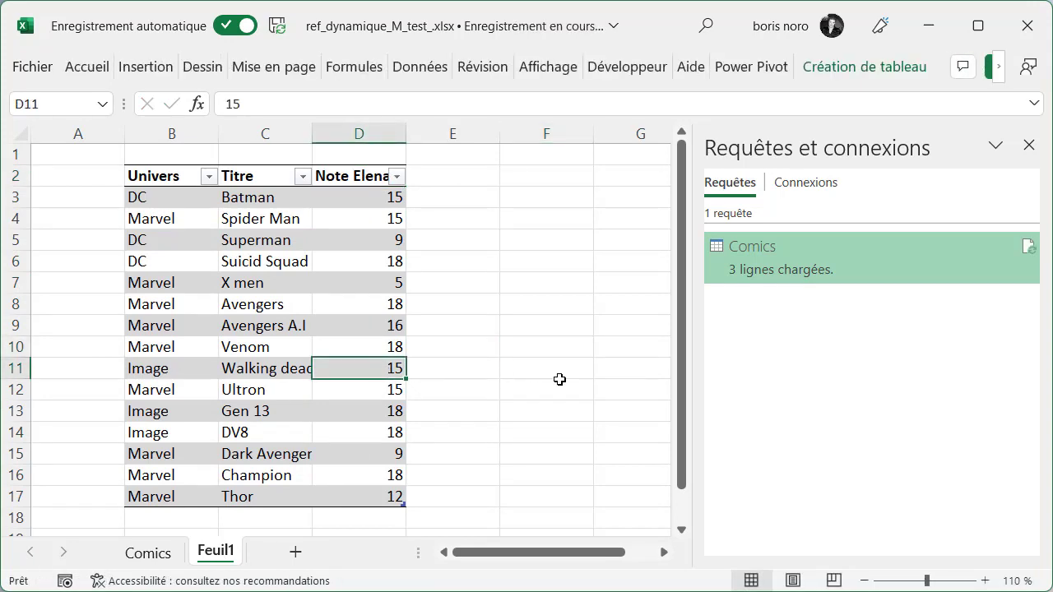
text(11)
key(Return)
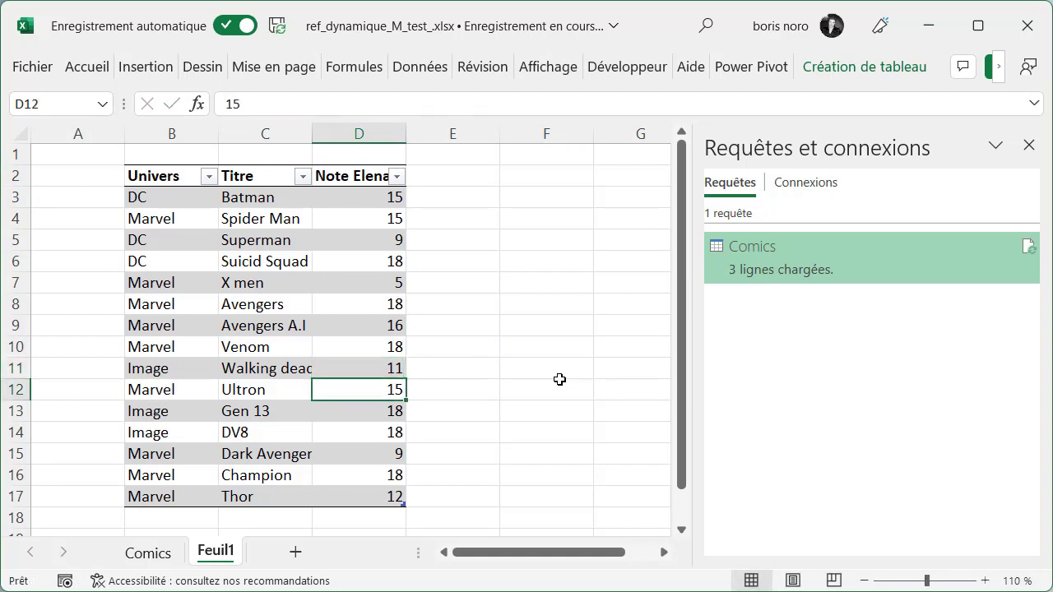
click(149, 553)
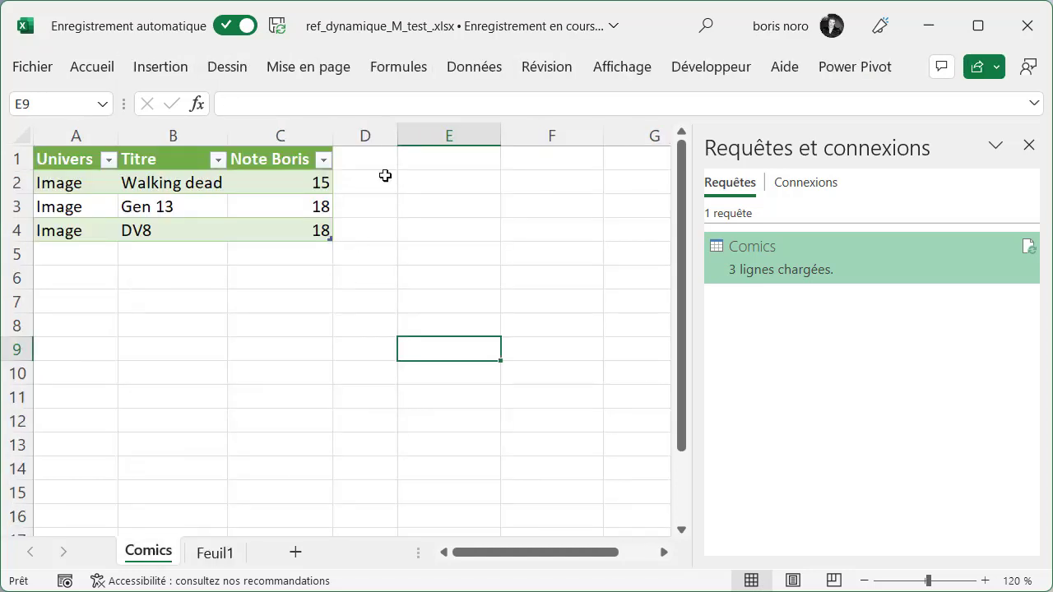
Step: Refresh all queries from Données and confirm Walking dead shows 11 under the Note Boris header
click(460, 70)
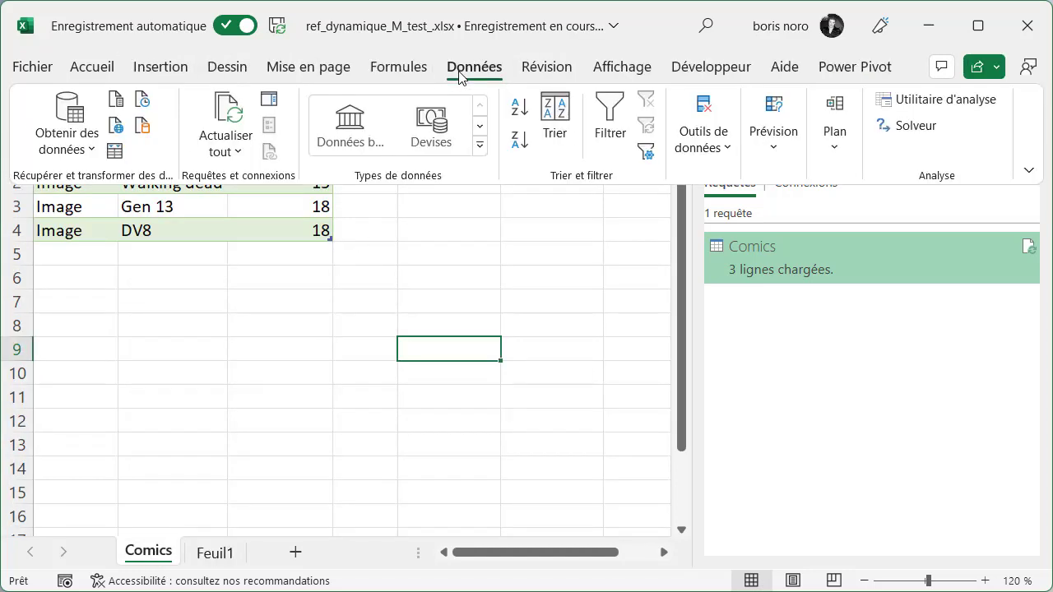
click(250, 124)
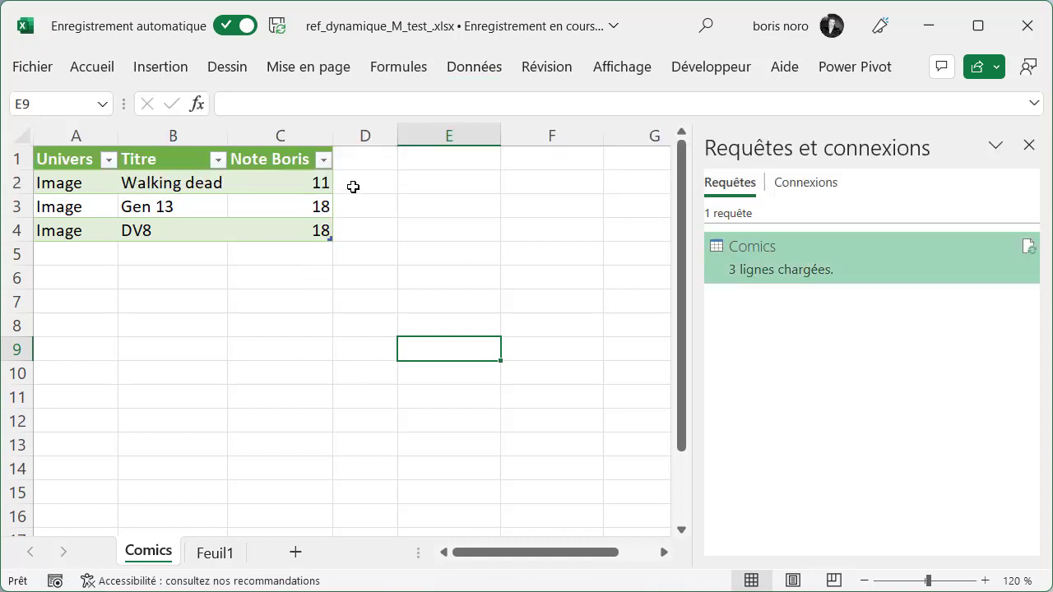
click(275, 159)
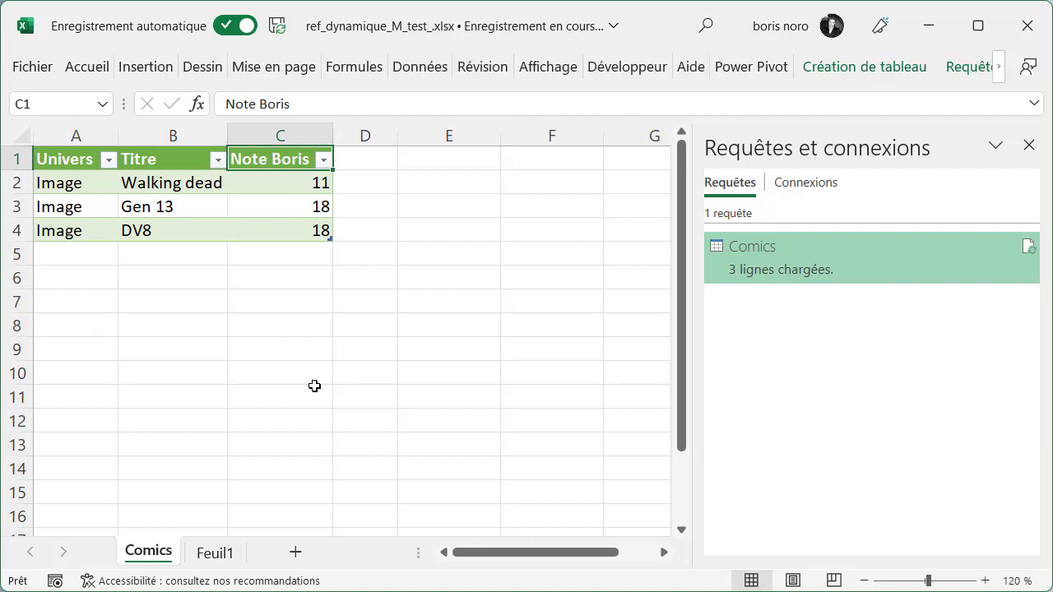